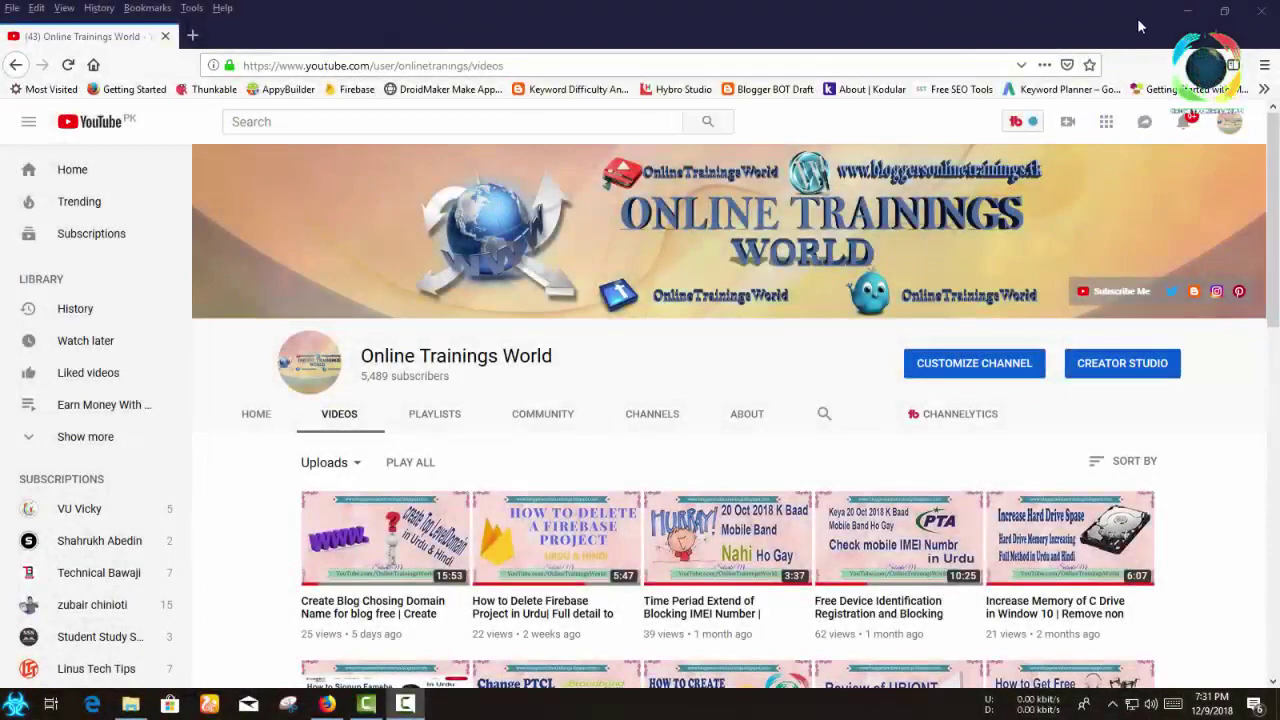
Step: Minimize the browser and open the RD Data folder inside Pictures > Blogpost dat
click(1180, 11)
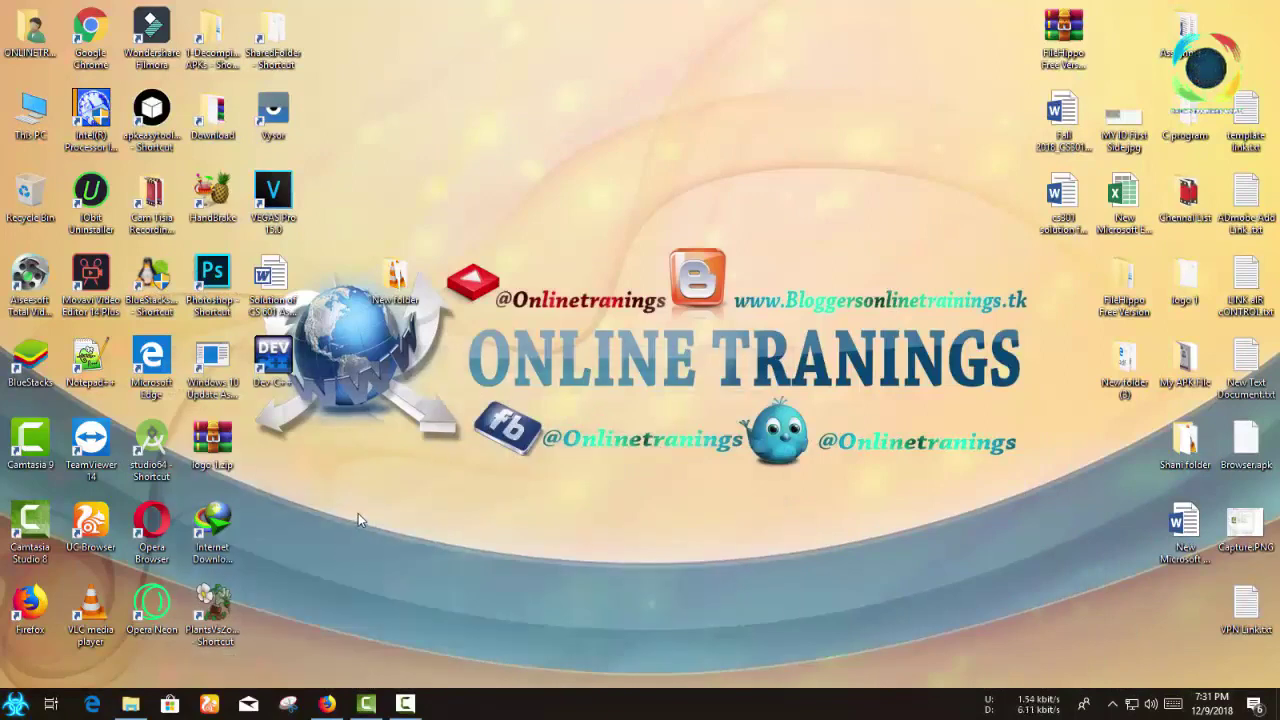
double_click(31, 120)
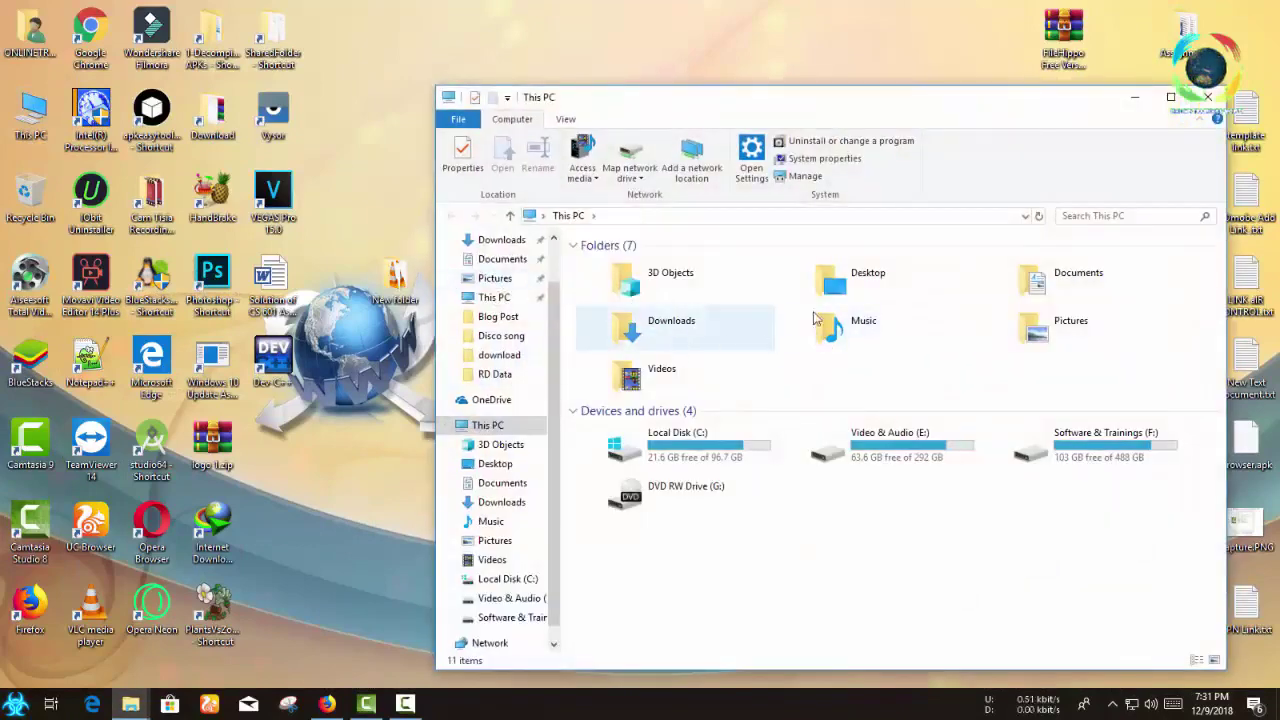
double_click(1040, 326)
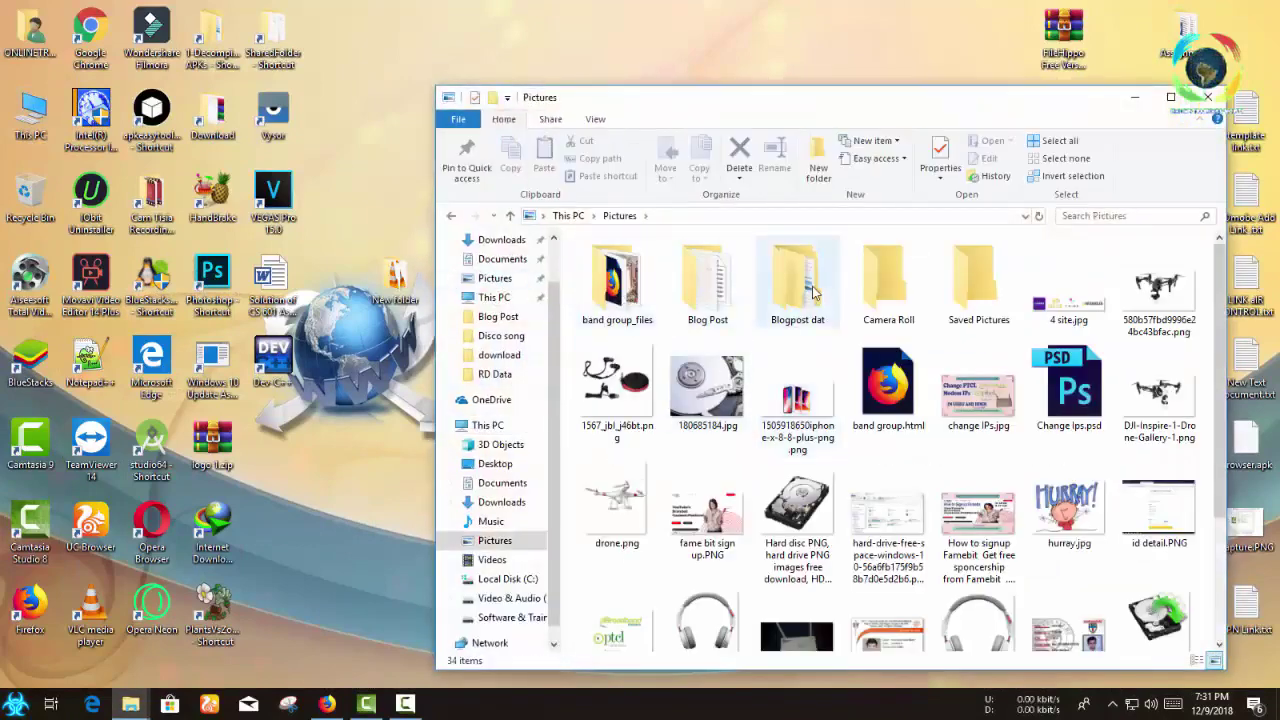
double_click(797, 293)
double_click(605, 282)
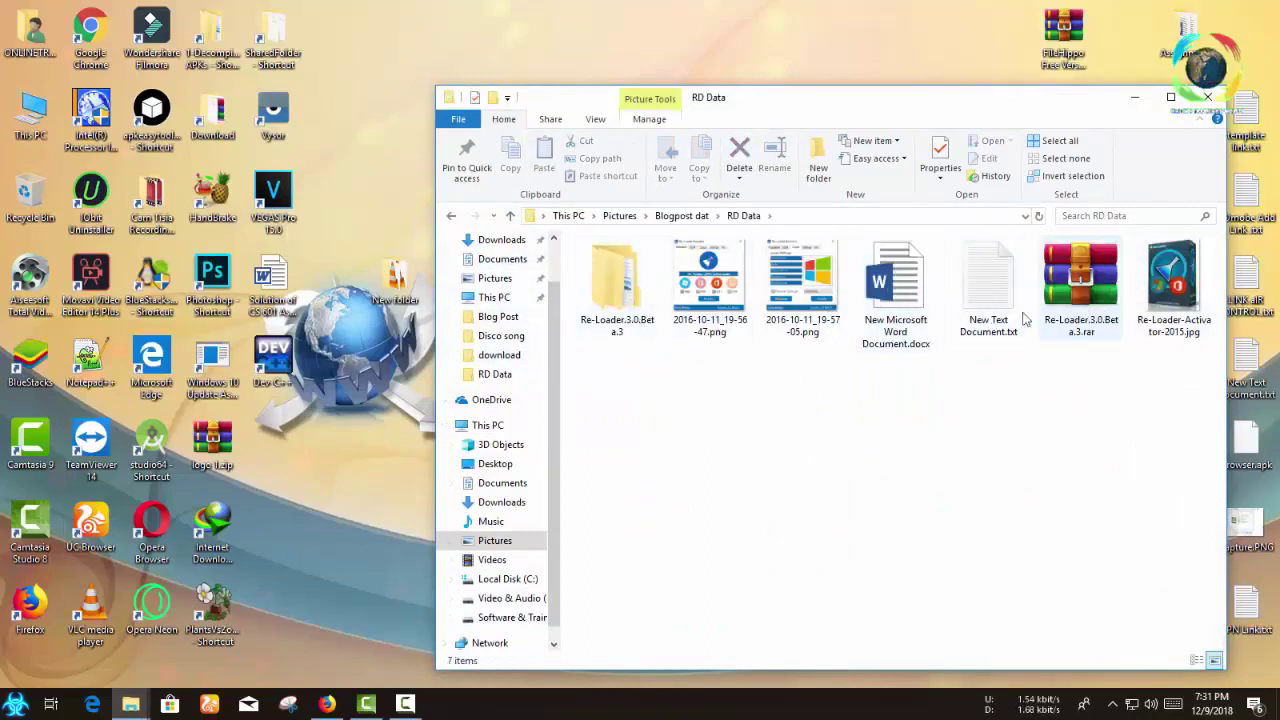
Step: Browse through the nested Re-Loader.3.0.Beta.3 folders to the contents of the Readme folder
double_click(638, 302)
double_click(640, 305)
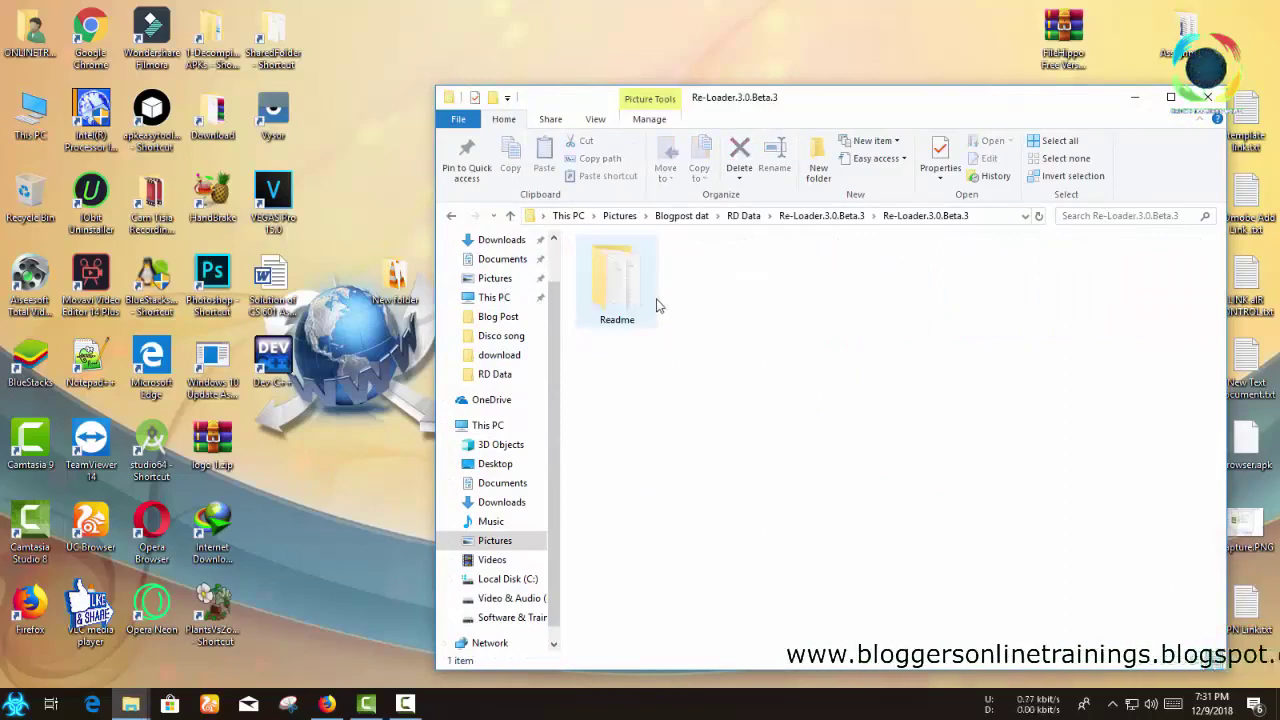
double_click(645, 300)
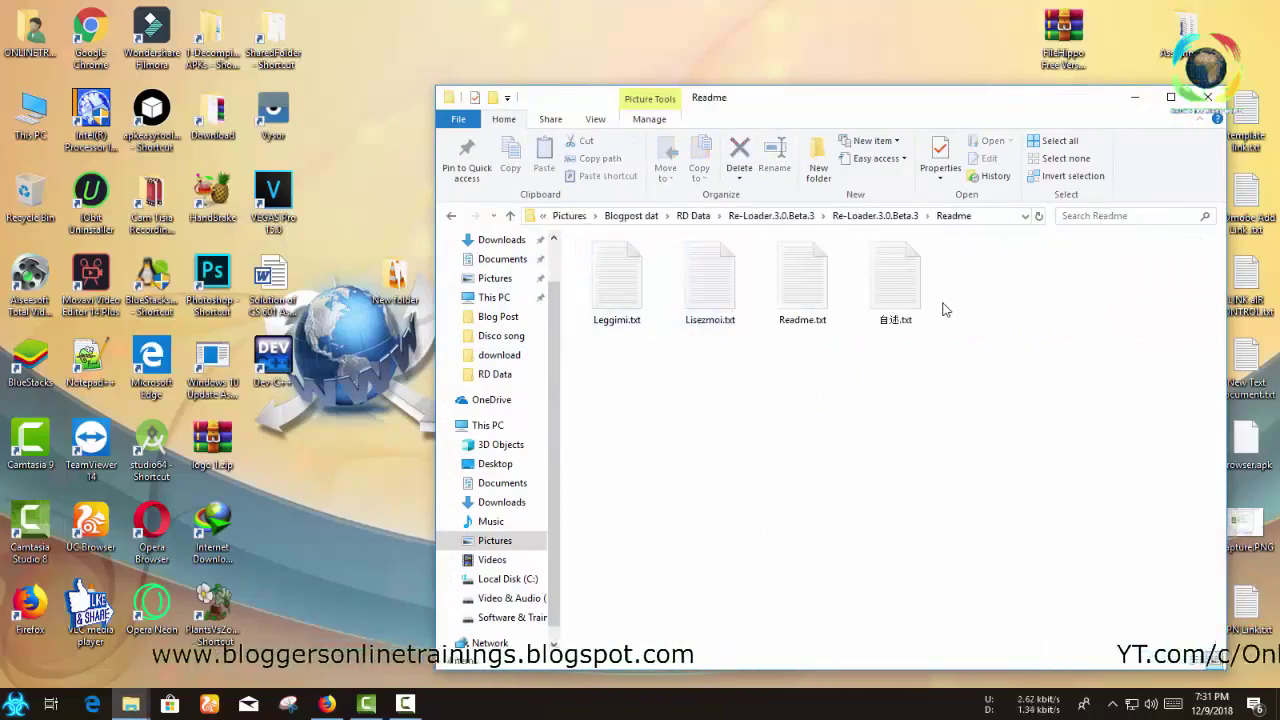
Step: Go back to the RD Data folder and delete its extracted Re-Loader.3.0.Beta.3 folder
key(BackSpace)
key(BackSpace)
key(BackSpace)
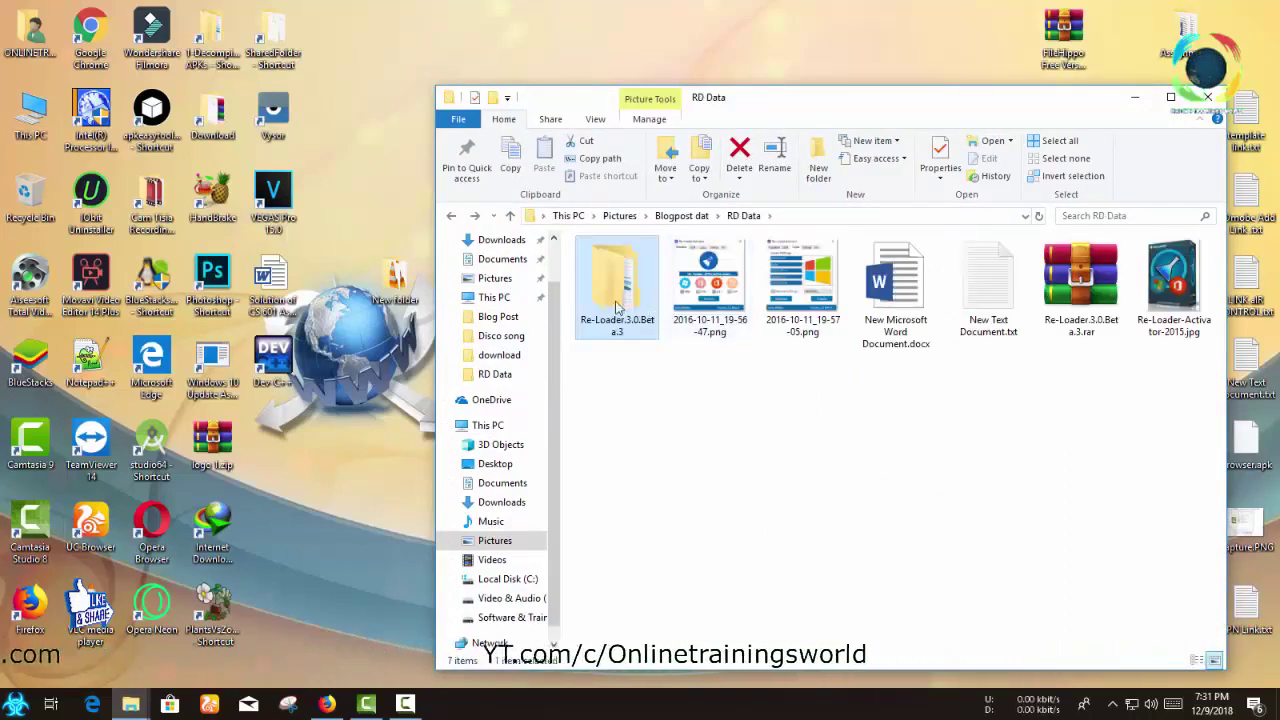
right_click(613, 290)
click(669, 636)
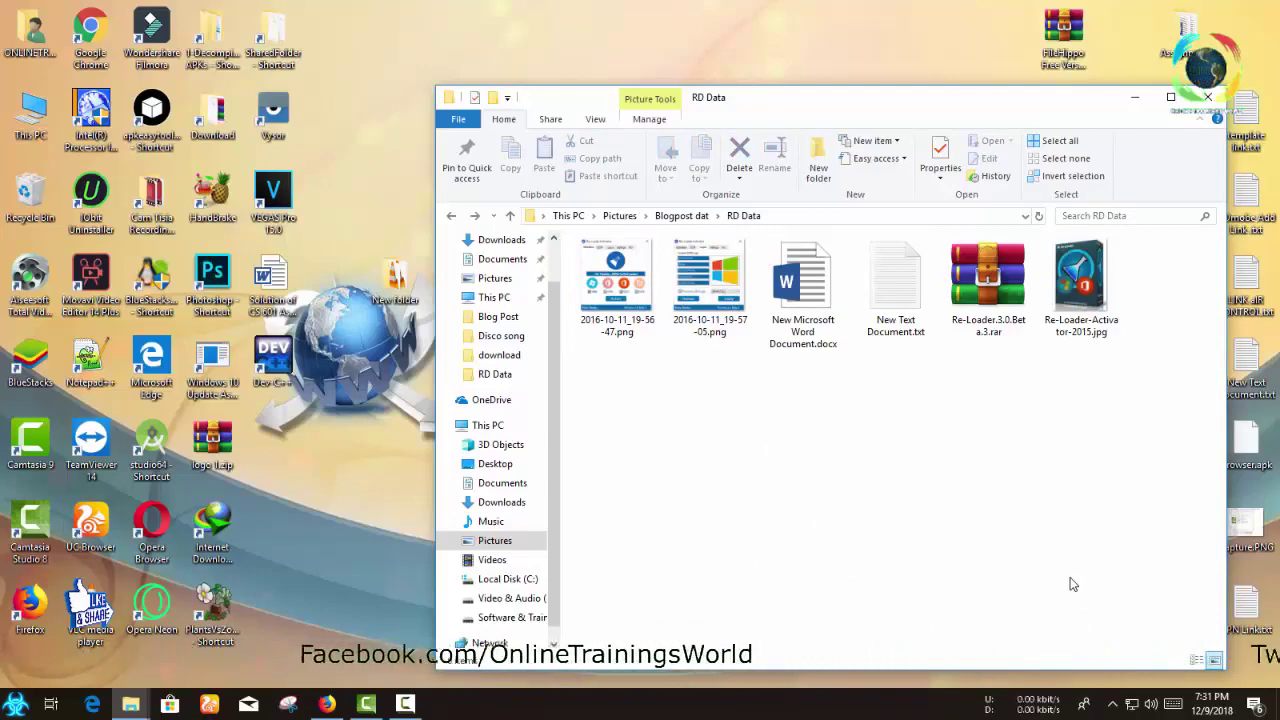
Step: Open Windows Defender Security Center and go to the Virus & threat protection settings
click(1112, 703)
click(1096, 641)
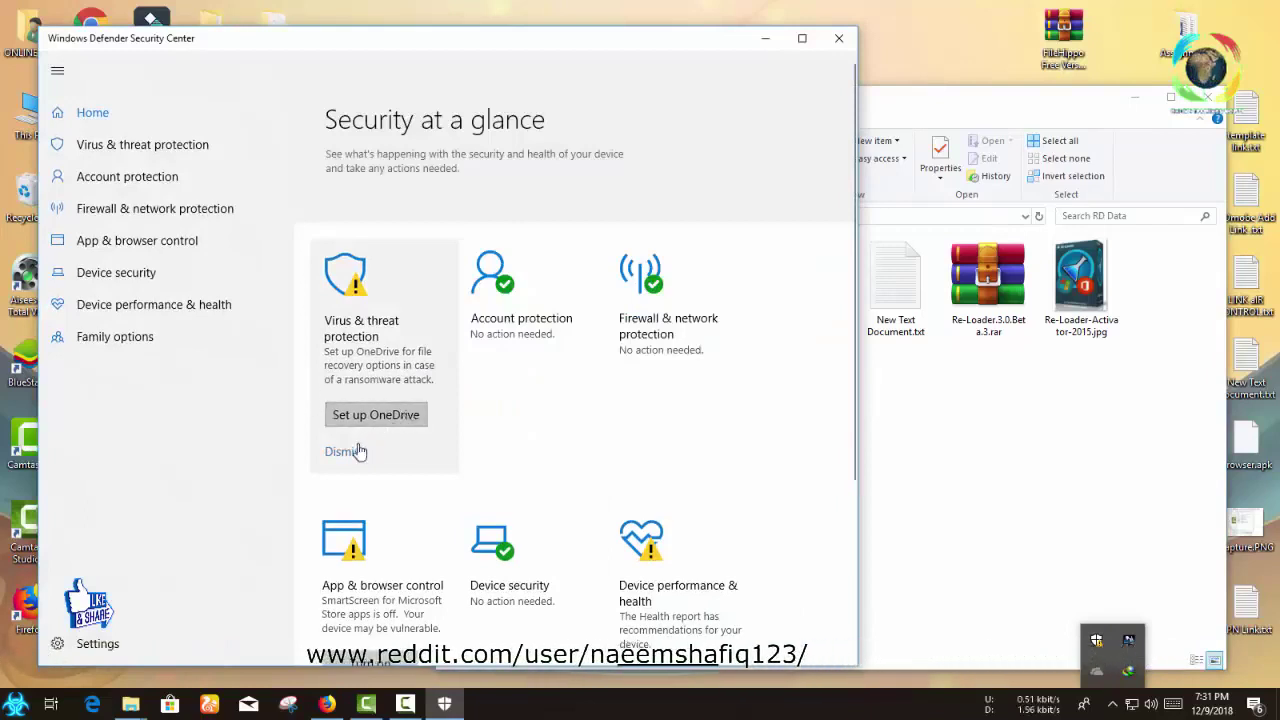
click(662, 338)
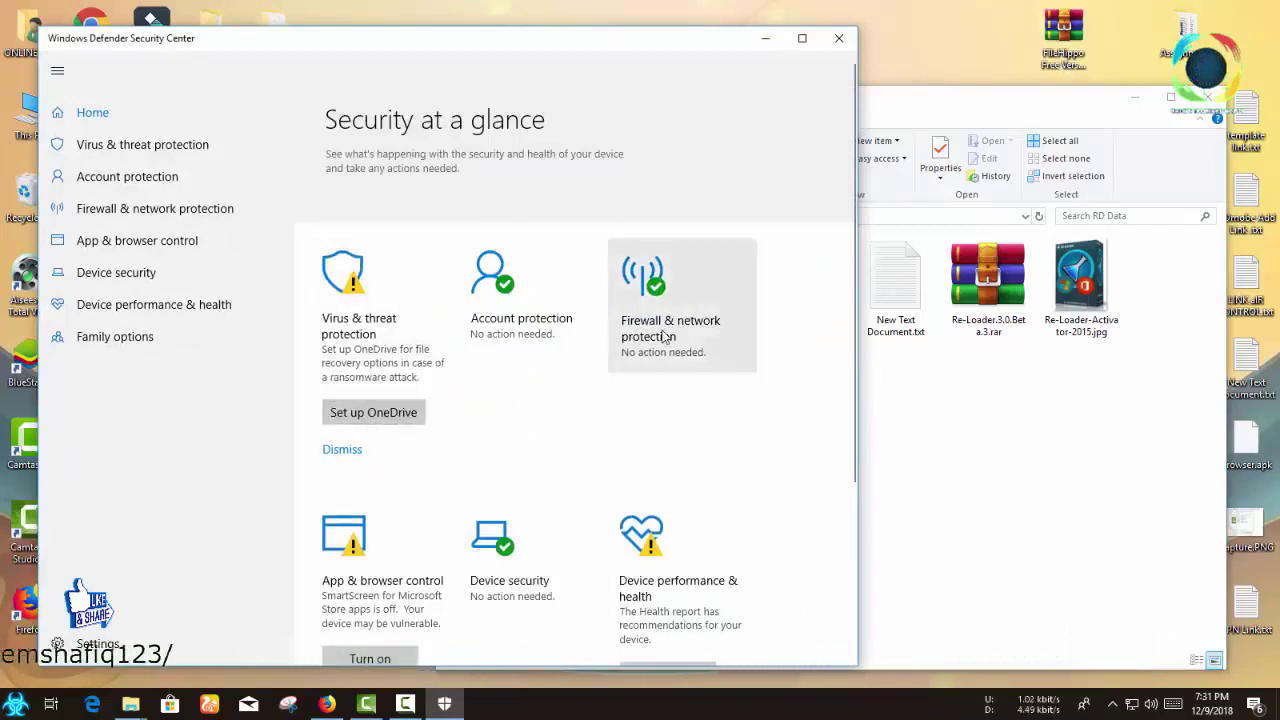
click(400, 196)
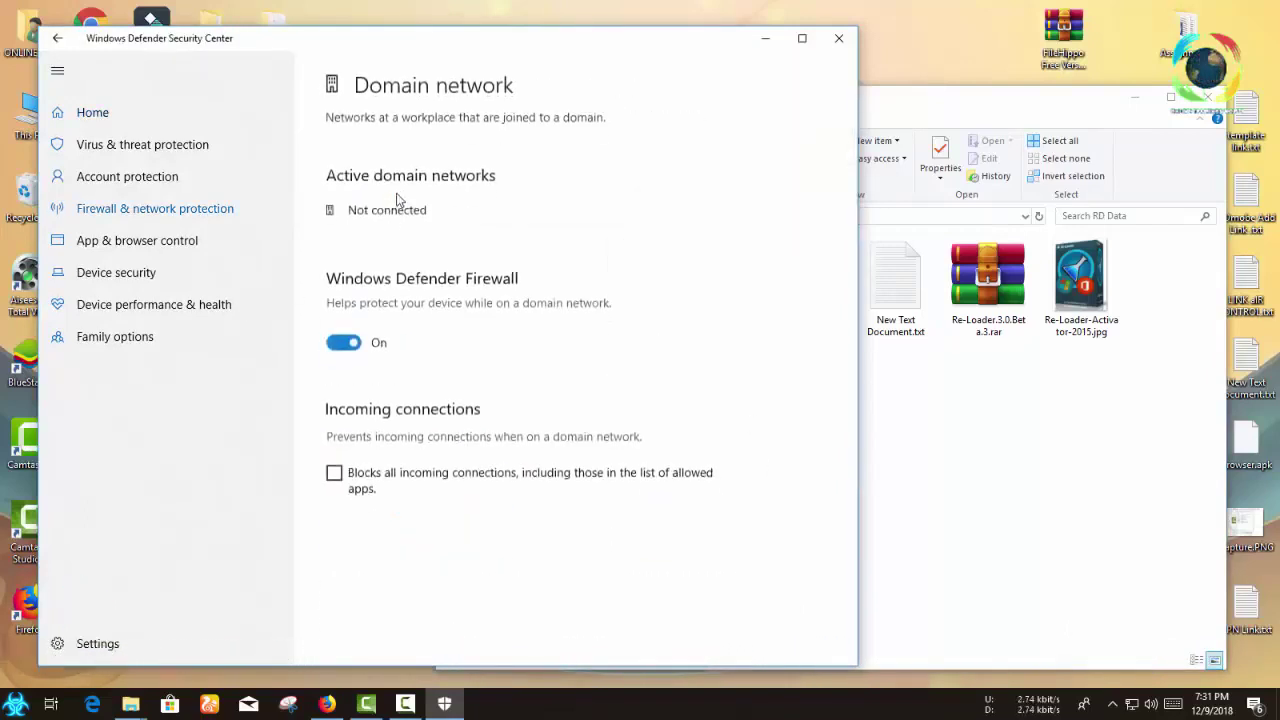
click(128, 148)
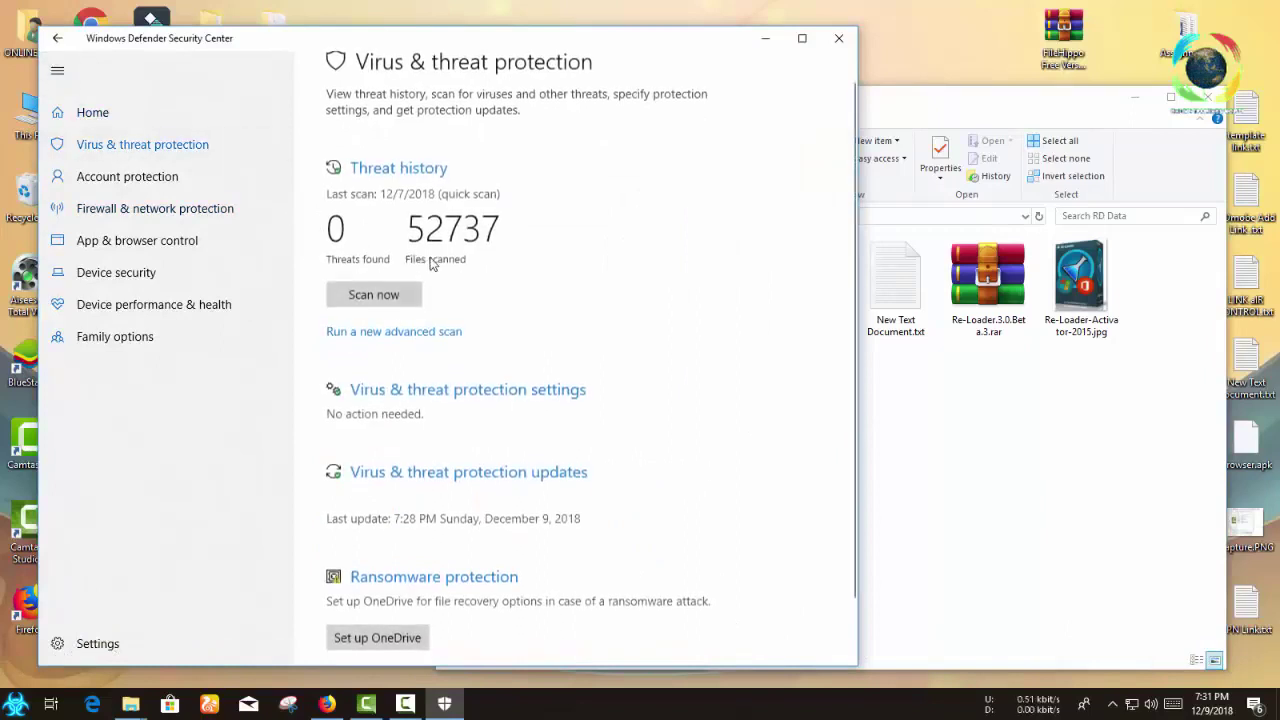
click(406, 396)
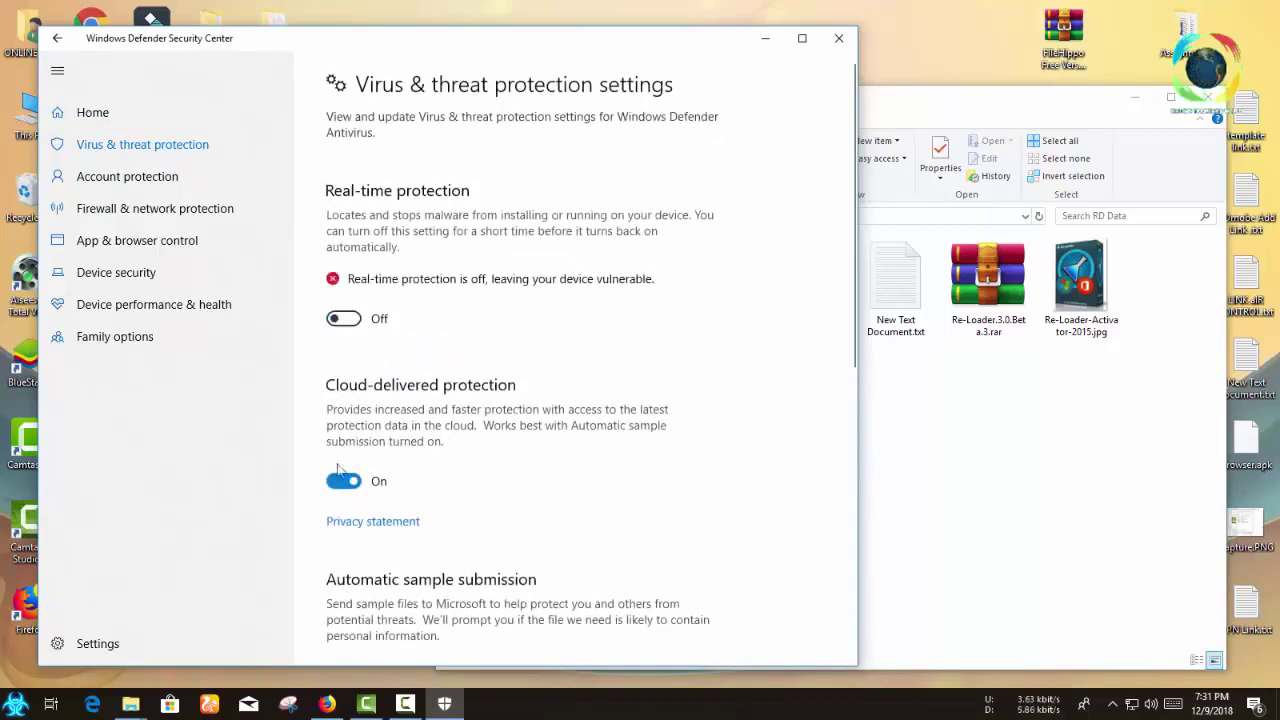
Step: Turn off cloud-delivered protection and automatic sample submission, and minimize the security window
click(344, 481)
scroll(370, 487, down, 3)
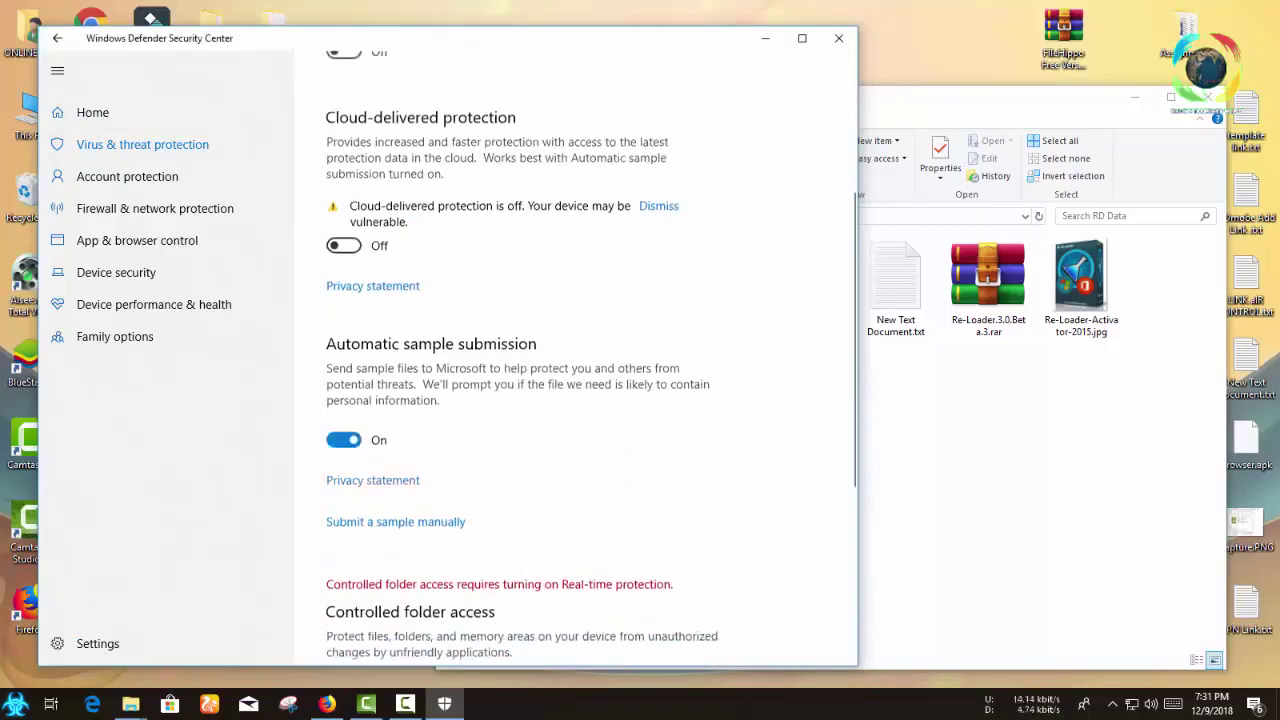
click(343, 430)
scroll(345, 530, down, 4)
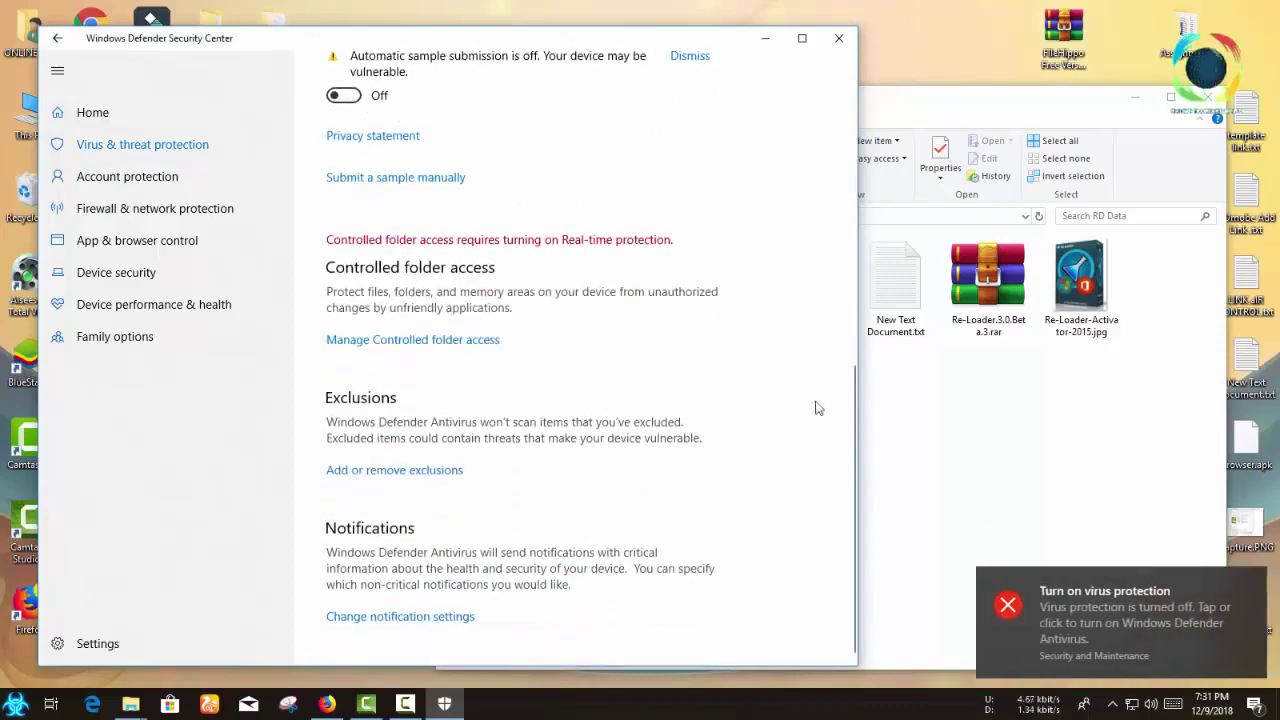
click(1258, 586)
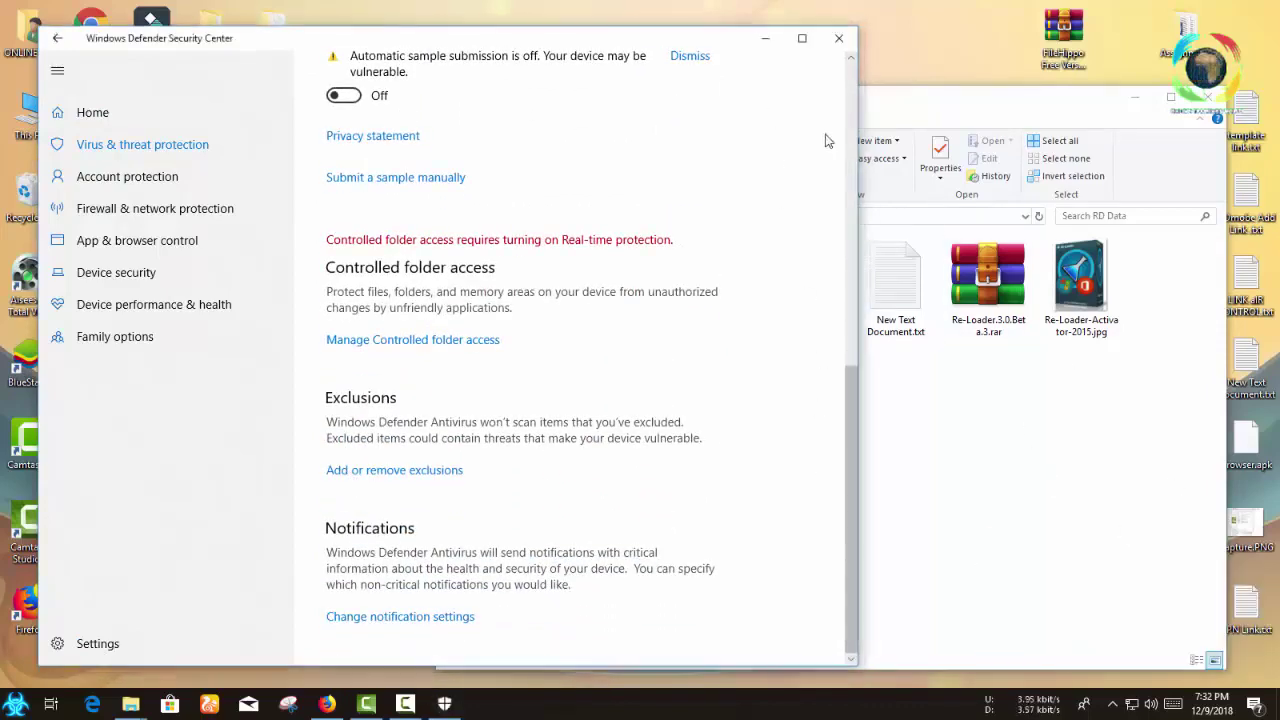
click(766, 40)
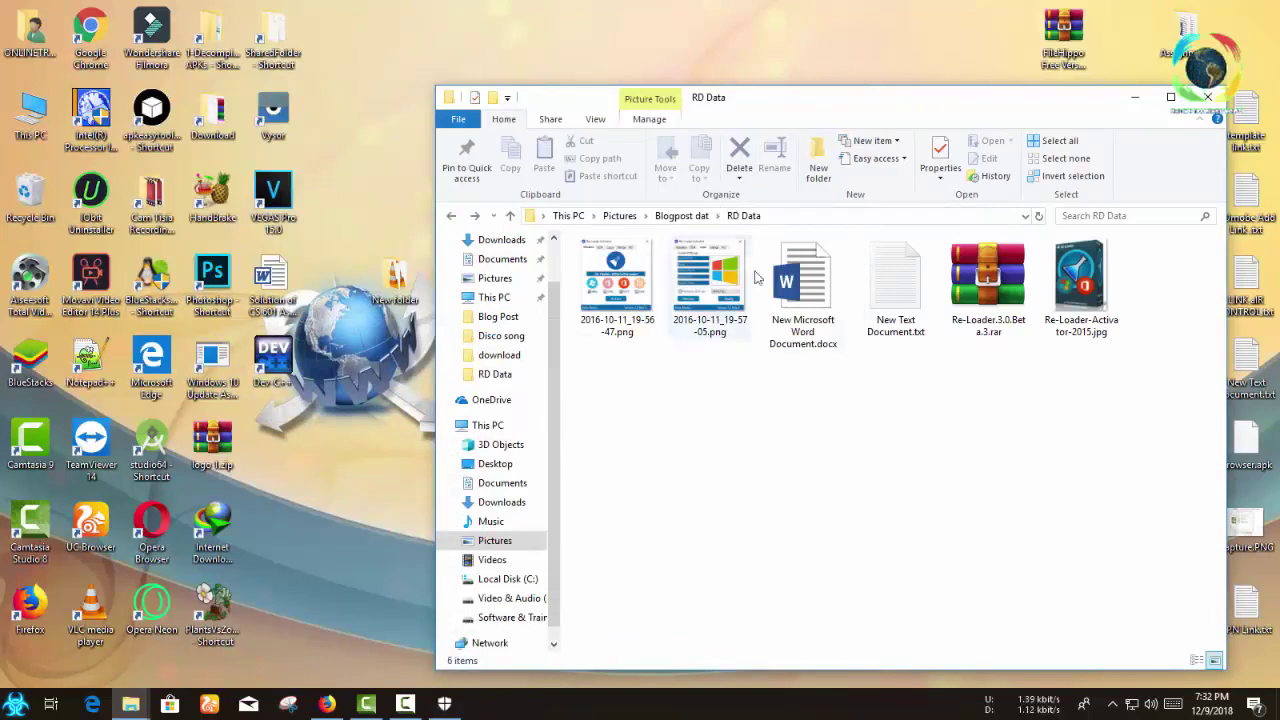
Step: Extract Re-Loader.3.0.Beta.3.rar into a folder of the same name and open its inner Re-Loader.3.0.Beta.3 folder
right_click(995, 288)
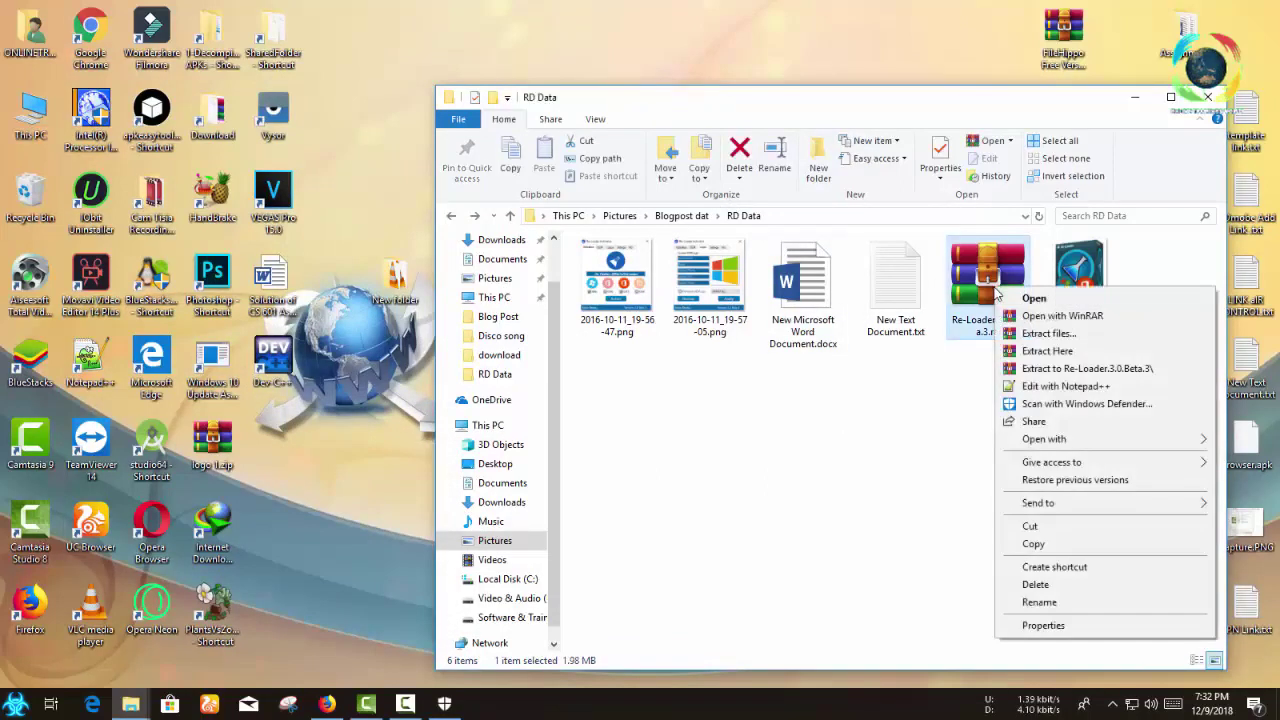
click(1070, 369)
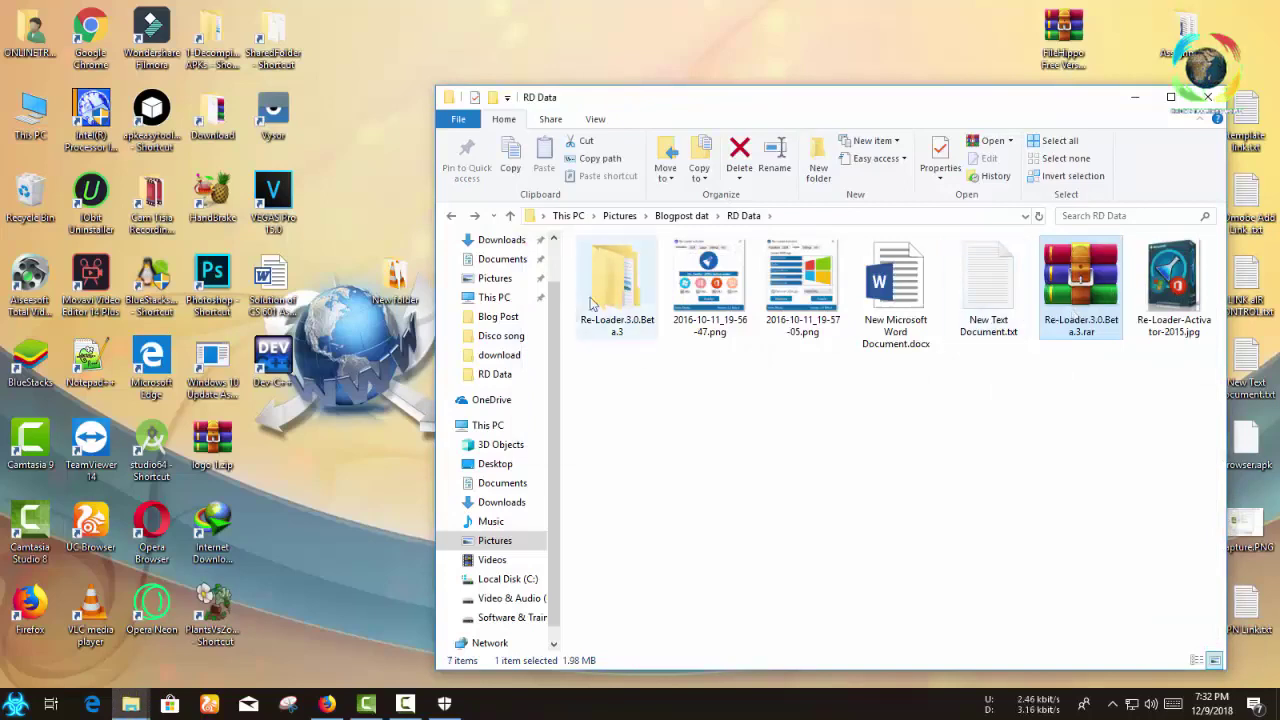
double_click(624, 335)
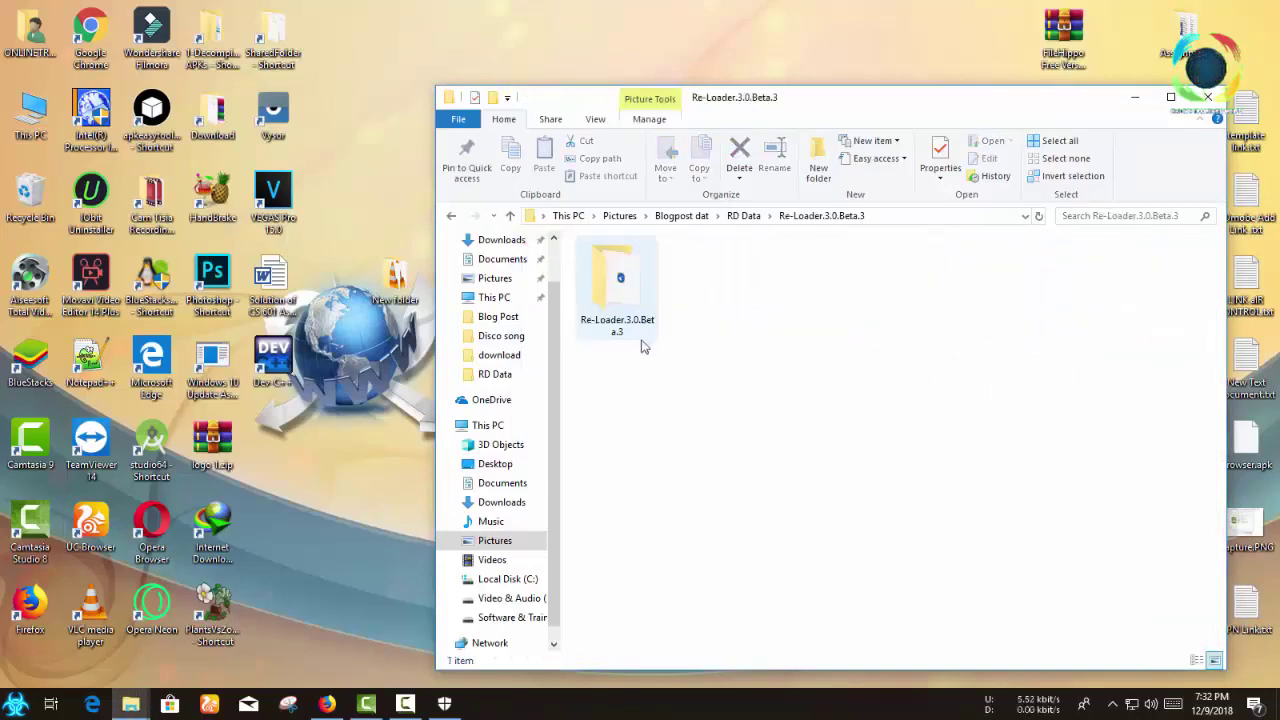
double_click(614, 297)
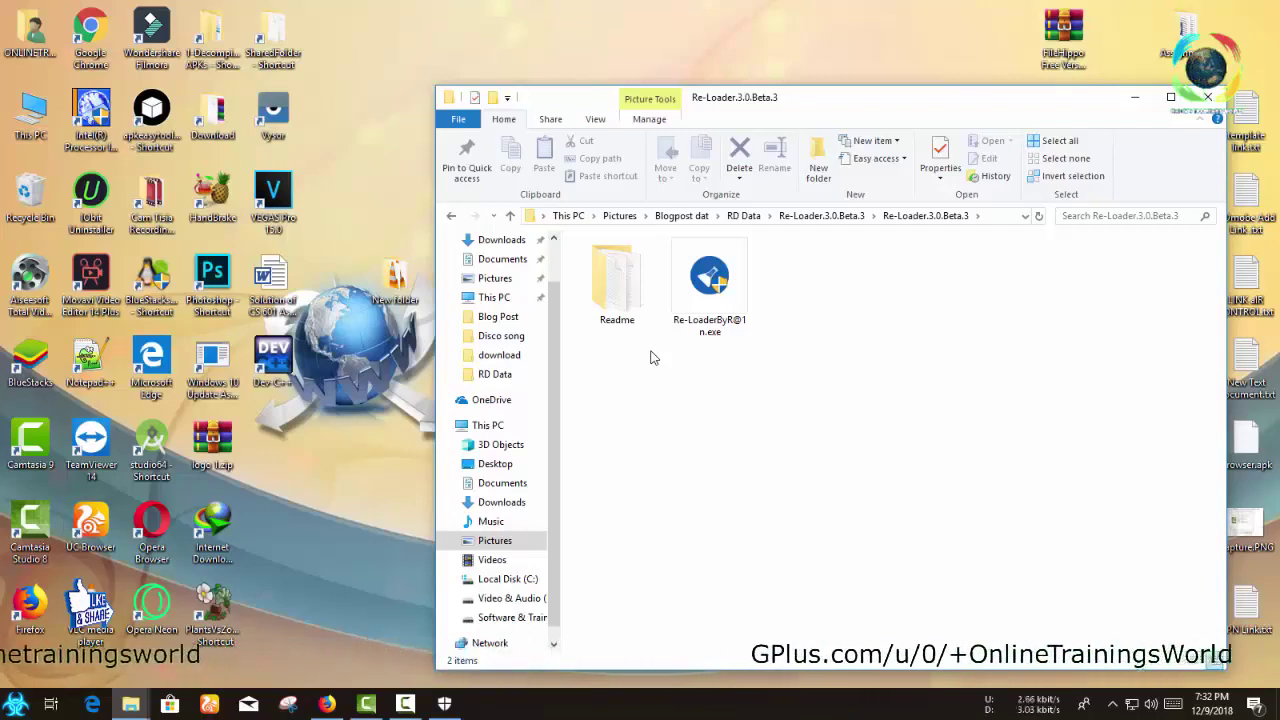
click(735, 345)
right_click(716, 300)
click(673, 379)
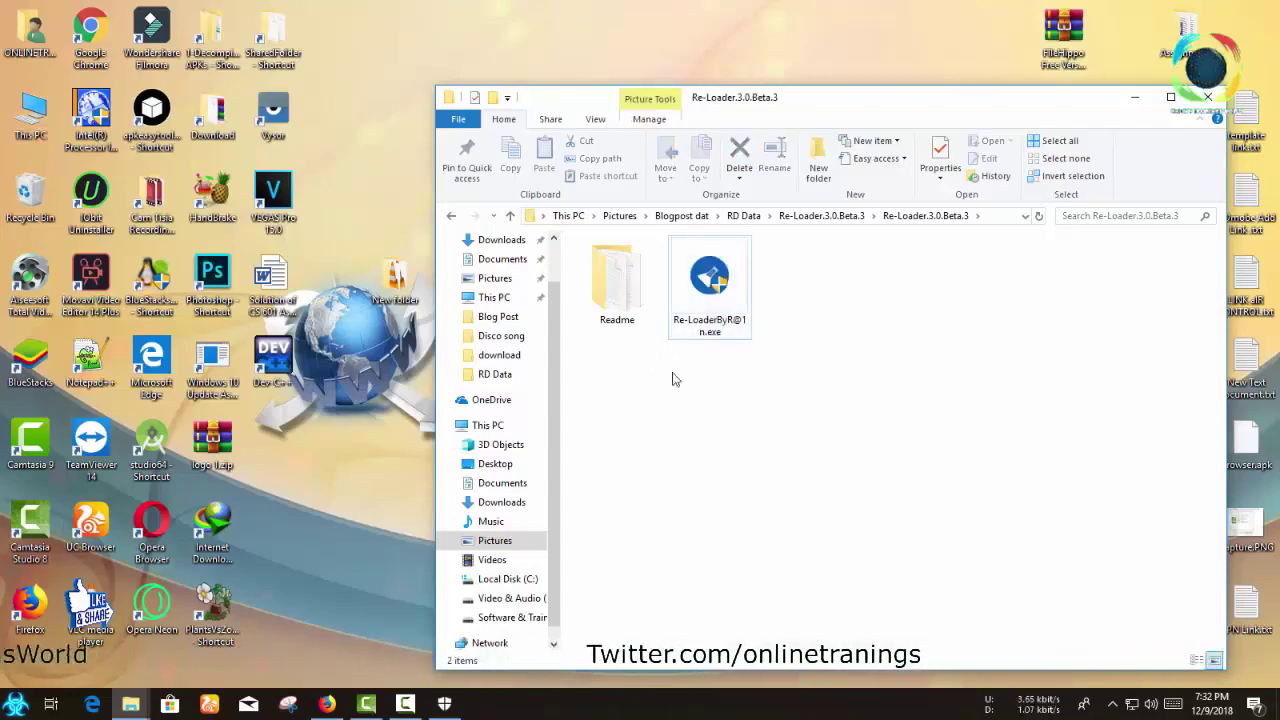
click(708, 262)
right_click(707, 257)
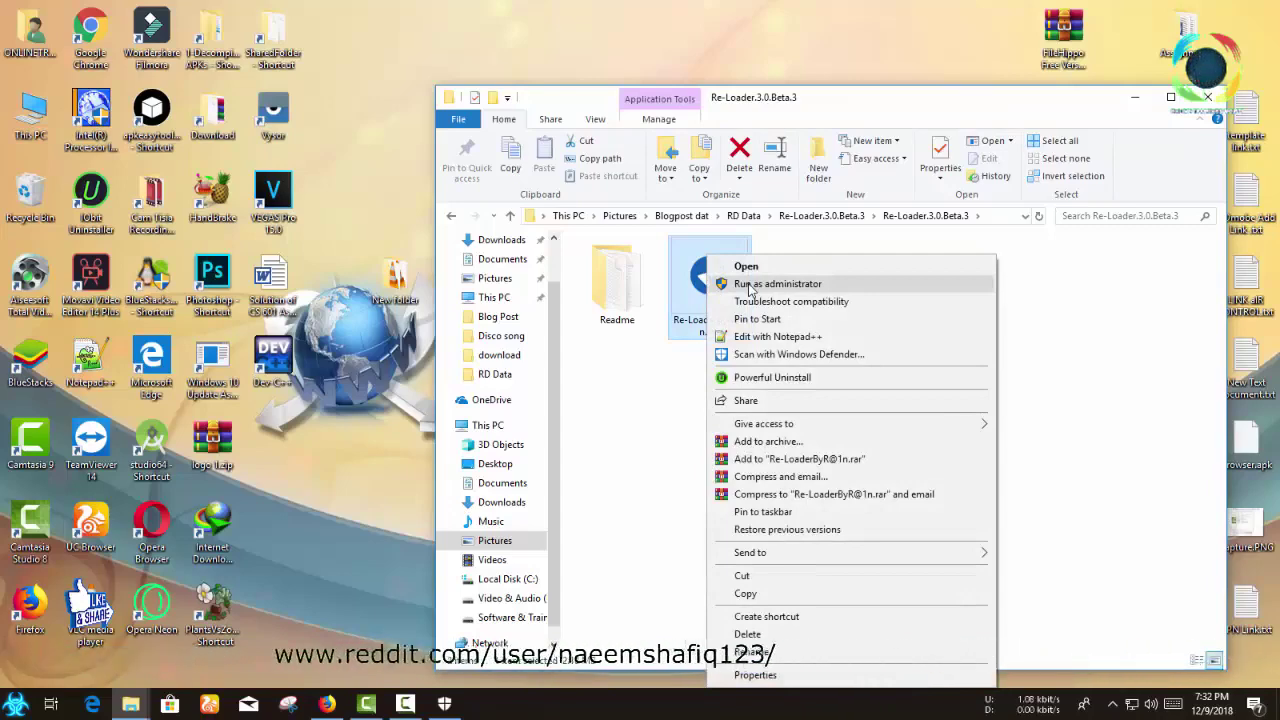
click(750, 284)
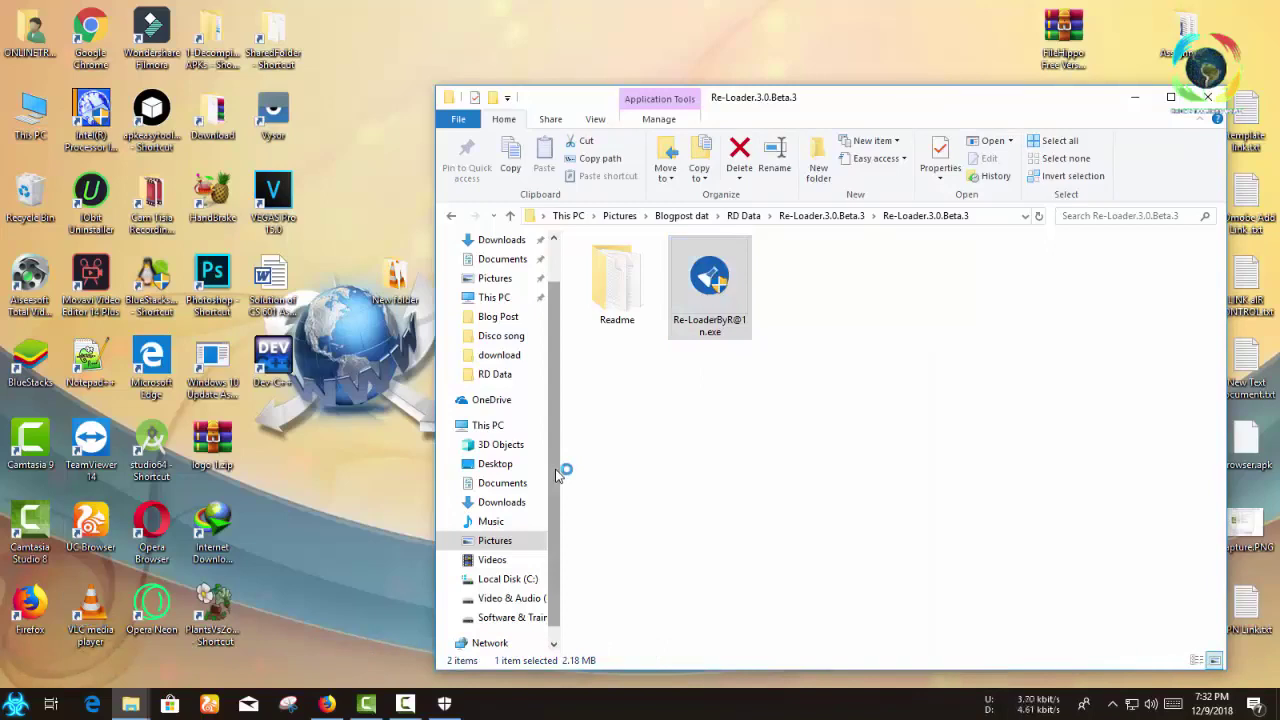
Step: Recheck the Windows Defender protection settings, minimize them, and accept the Re-Loader Activator EULA
mouse_move(450, 706)
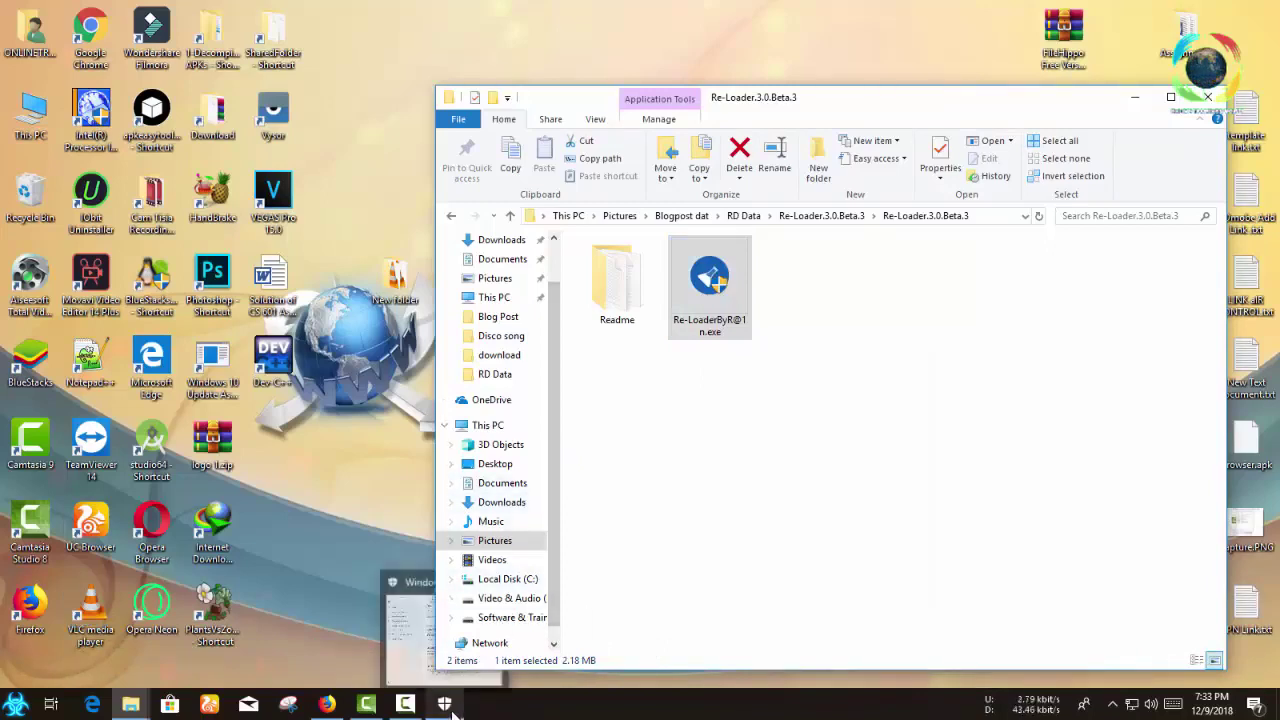
click(470, 640)
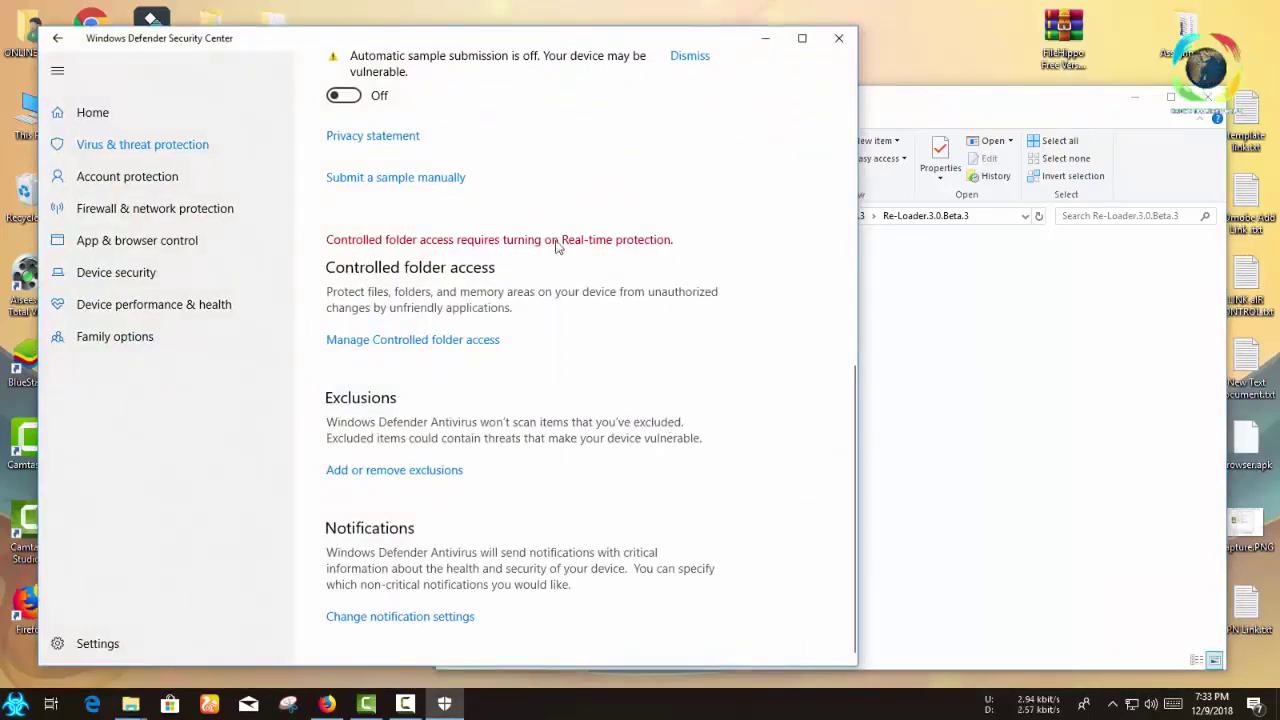
click(766, 40)
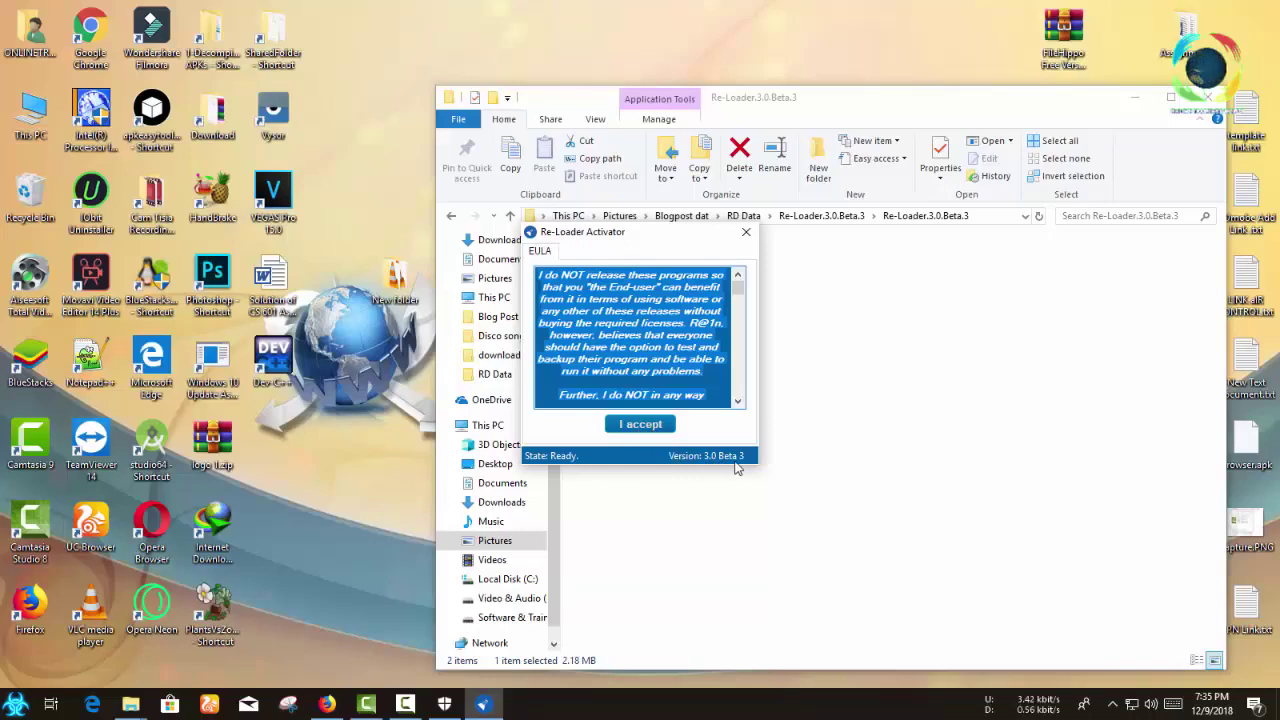
click(651, 426)
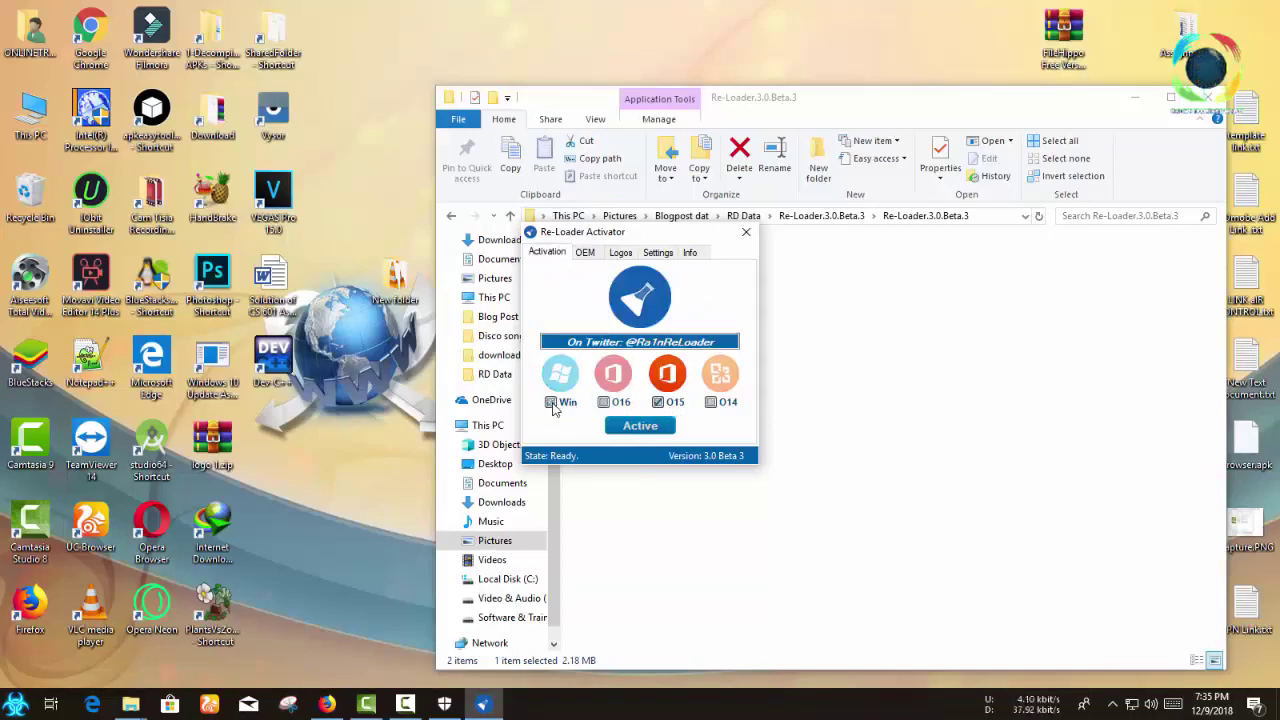
Step: Check the Windows edition and activation status in This PC's system properties, and close the window
right_click(33, 120)
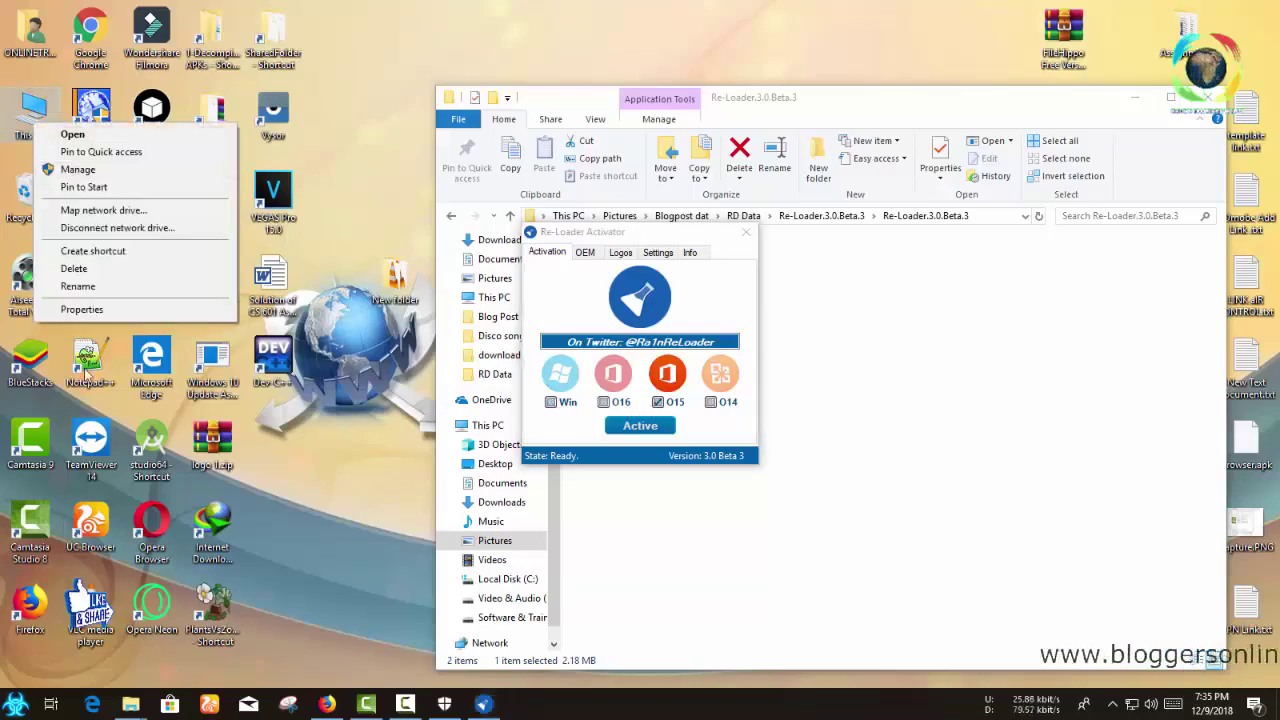
click(70, 309)
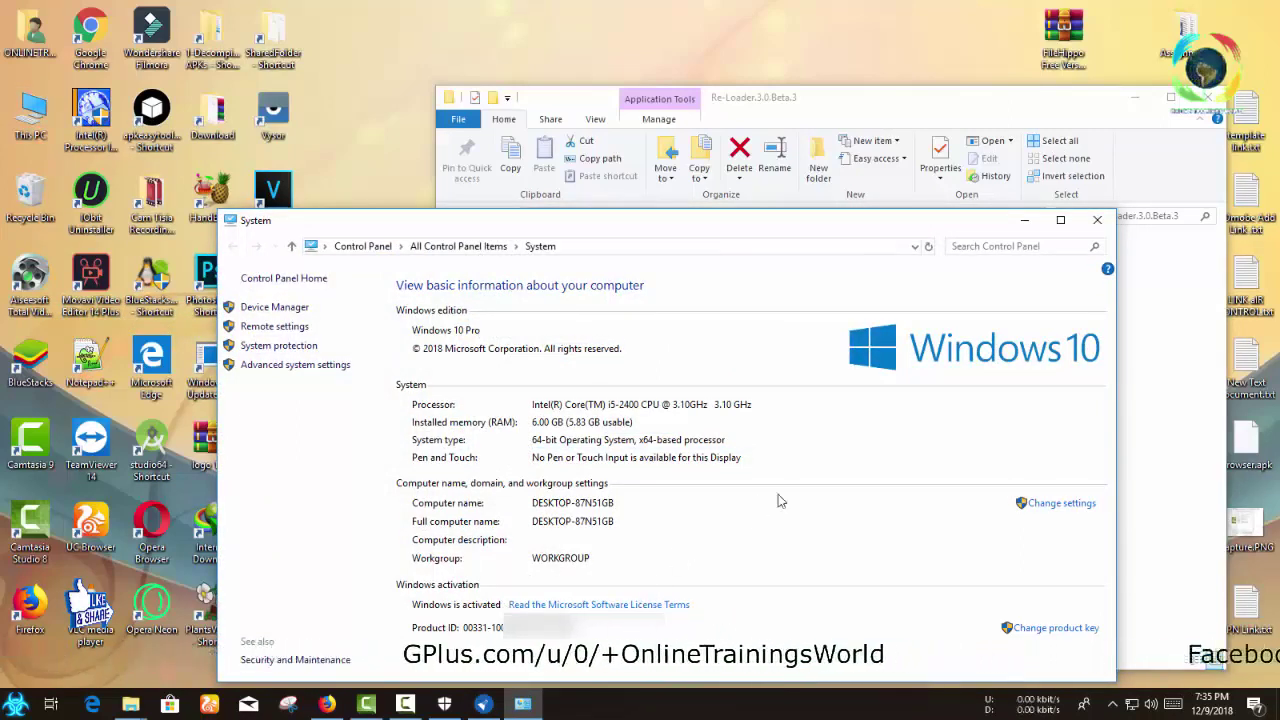
click(1097, 221)
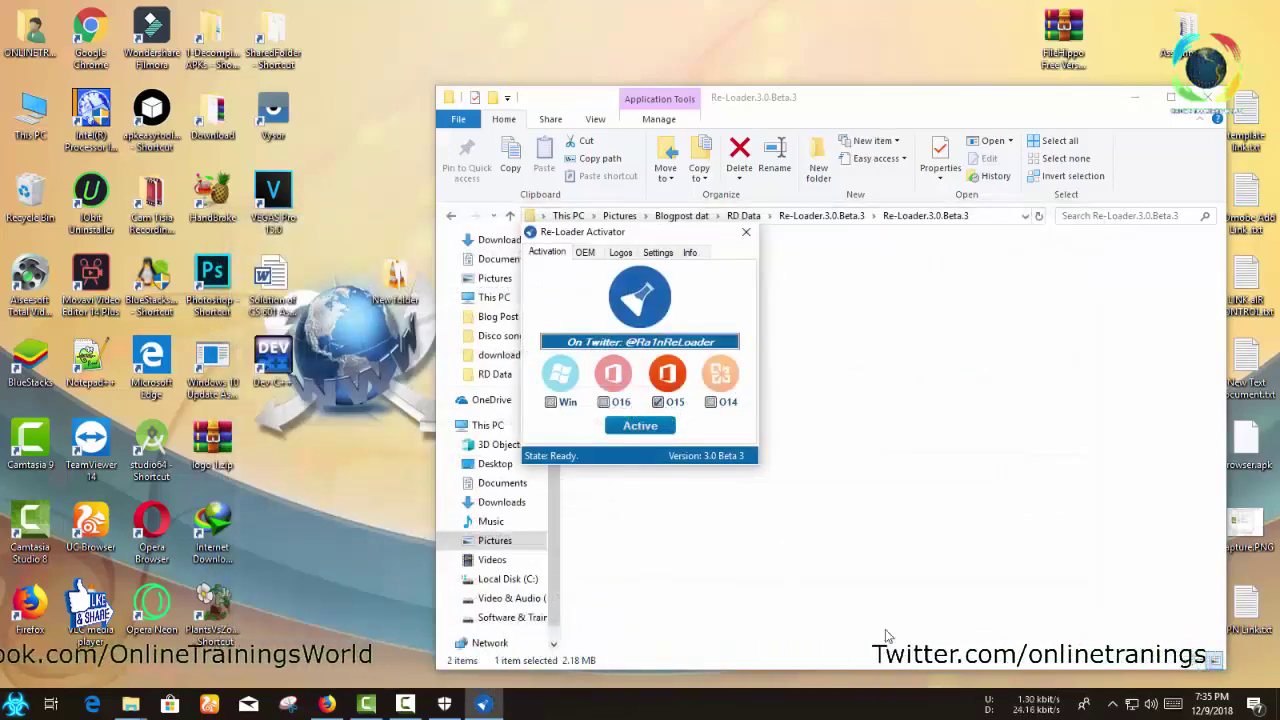
Step: Look at the OneDrive options among the background apps and return to the Re-Loader Activator window
click(1112, 704)
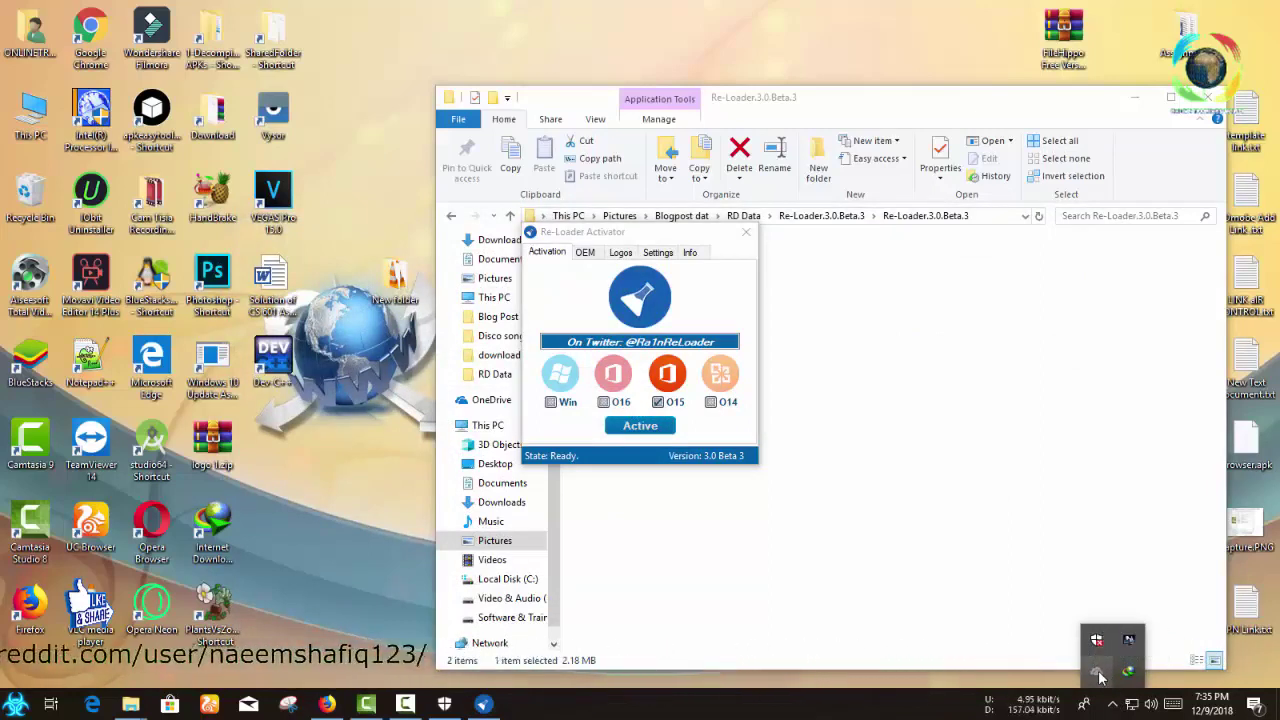
click(890, 717)
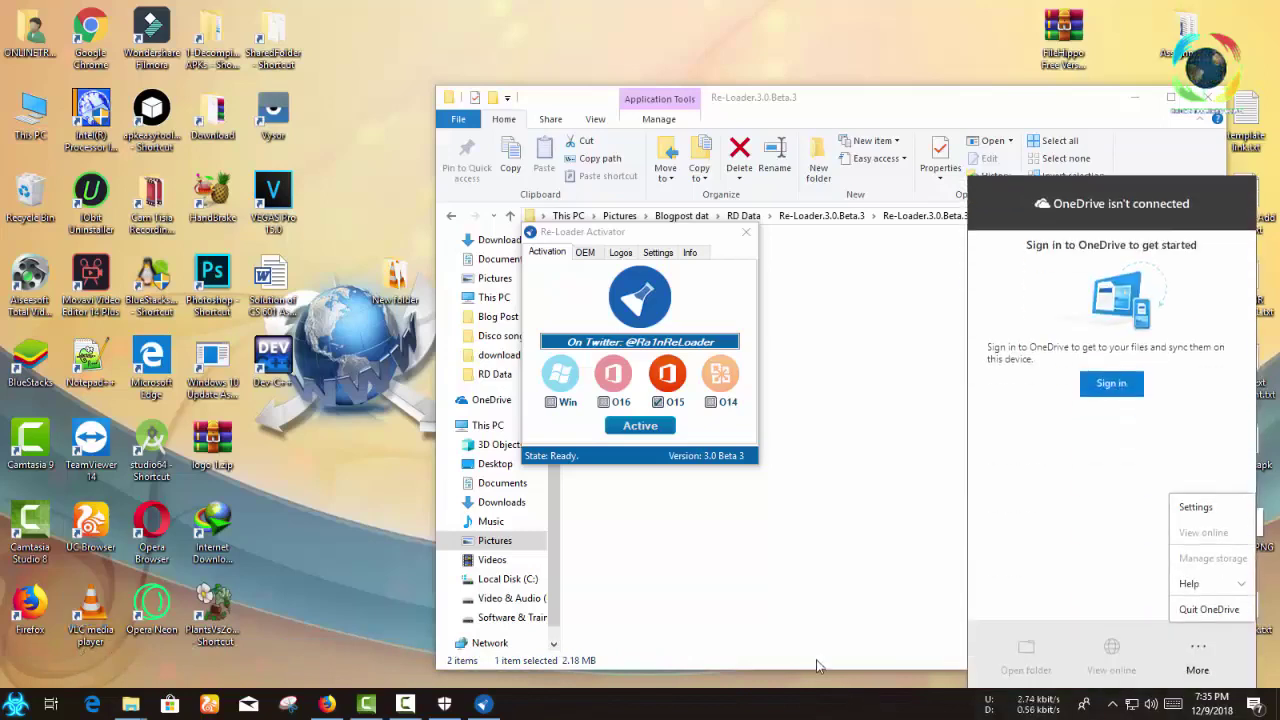
click(945, 602)
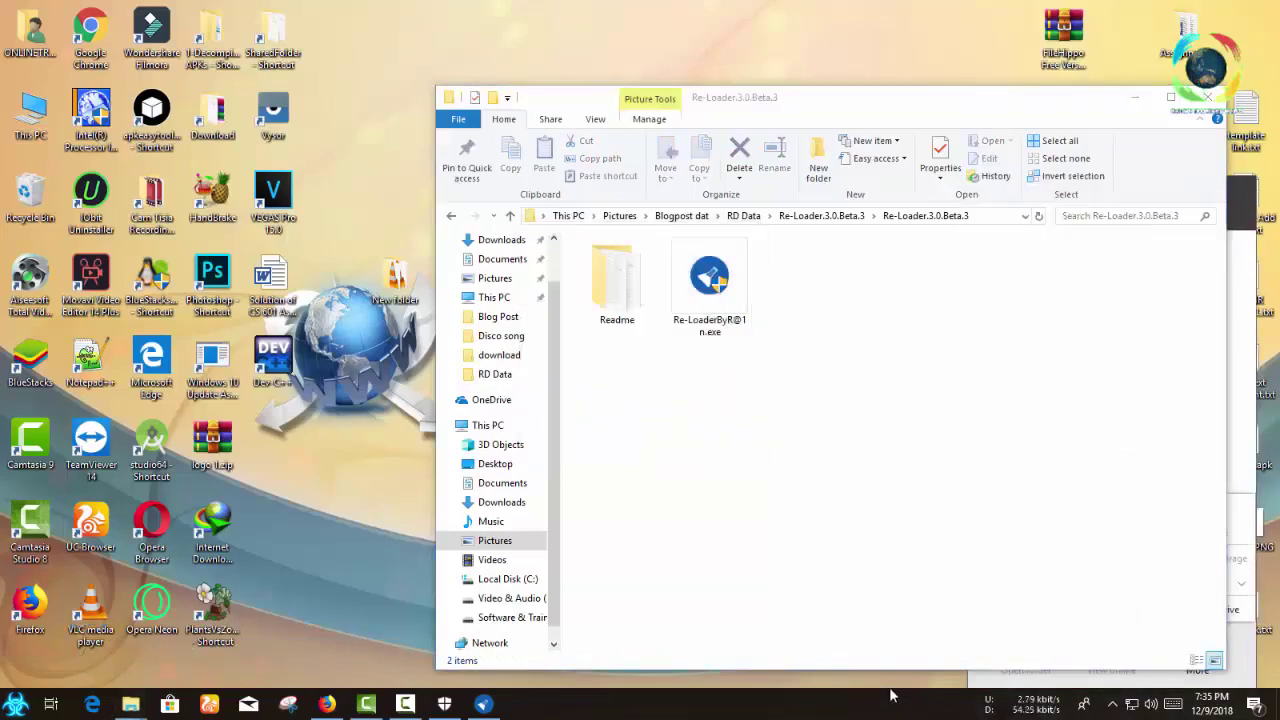
click(484, 705)
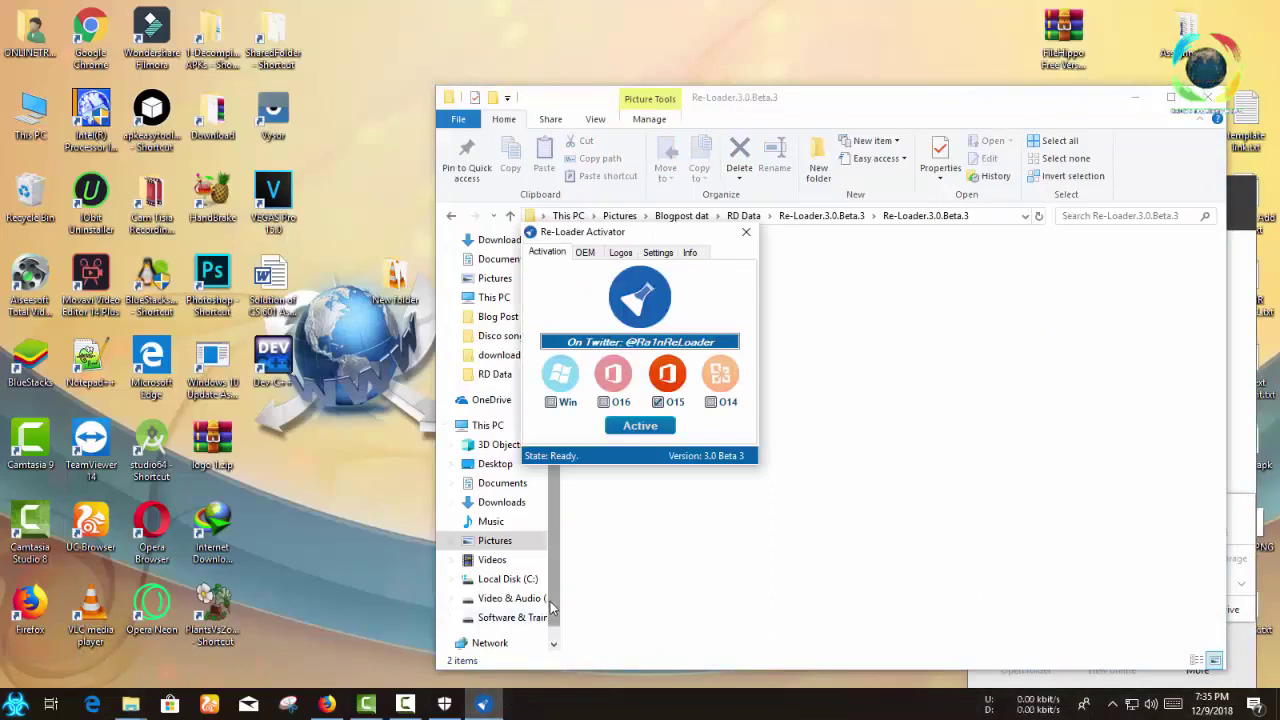
Step: Start the activation with only O15 selected and confirm proceeding with it
click(647, 427)
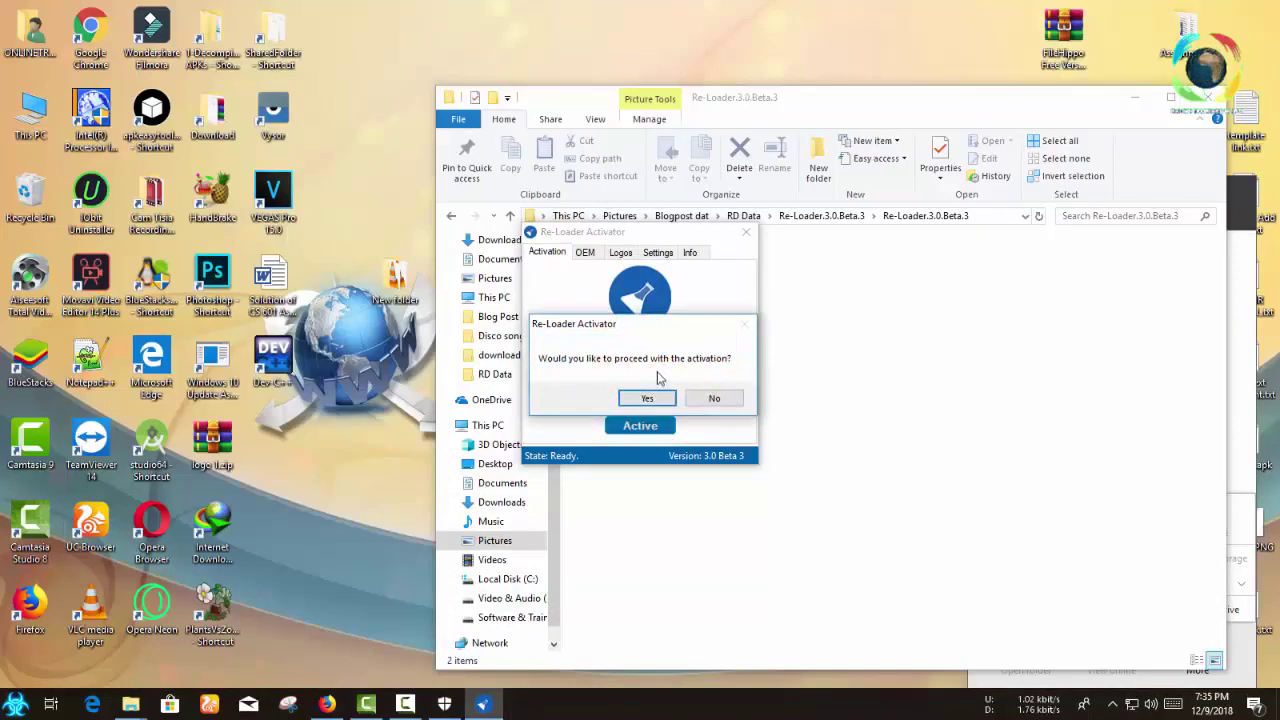
click(648, 399)
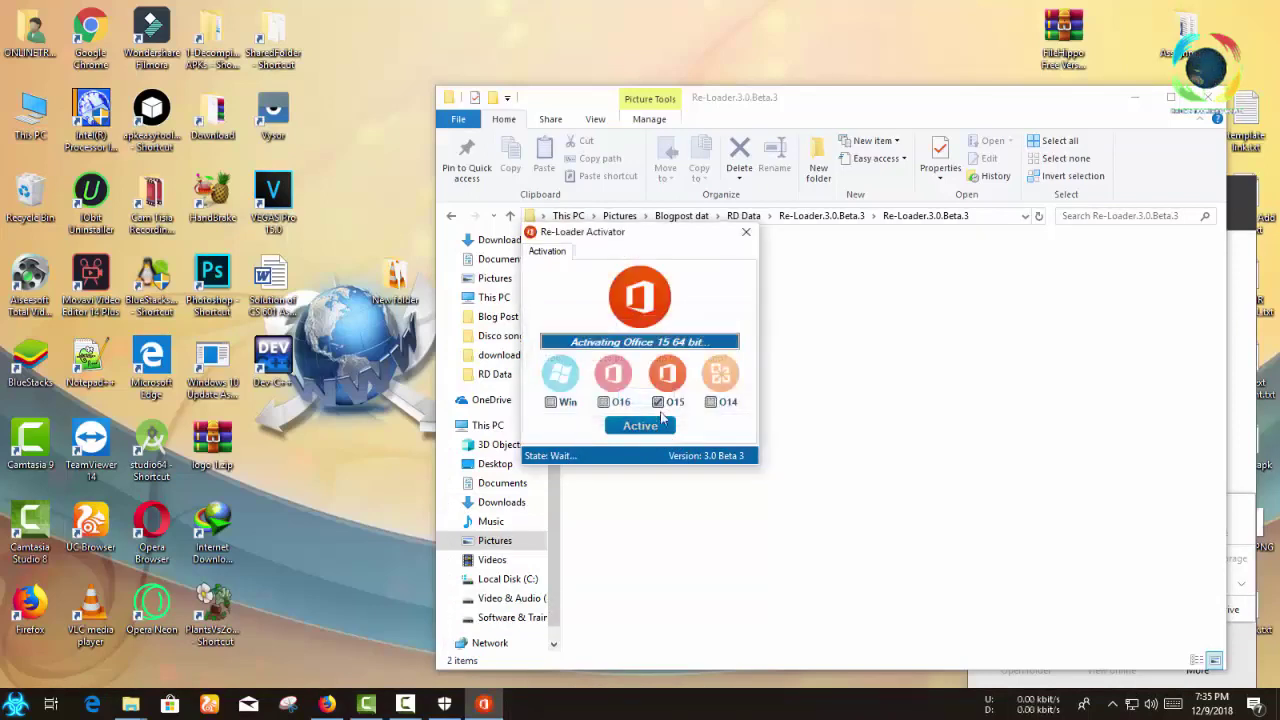
click(498, 706)
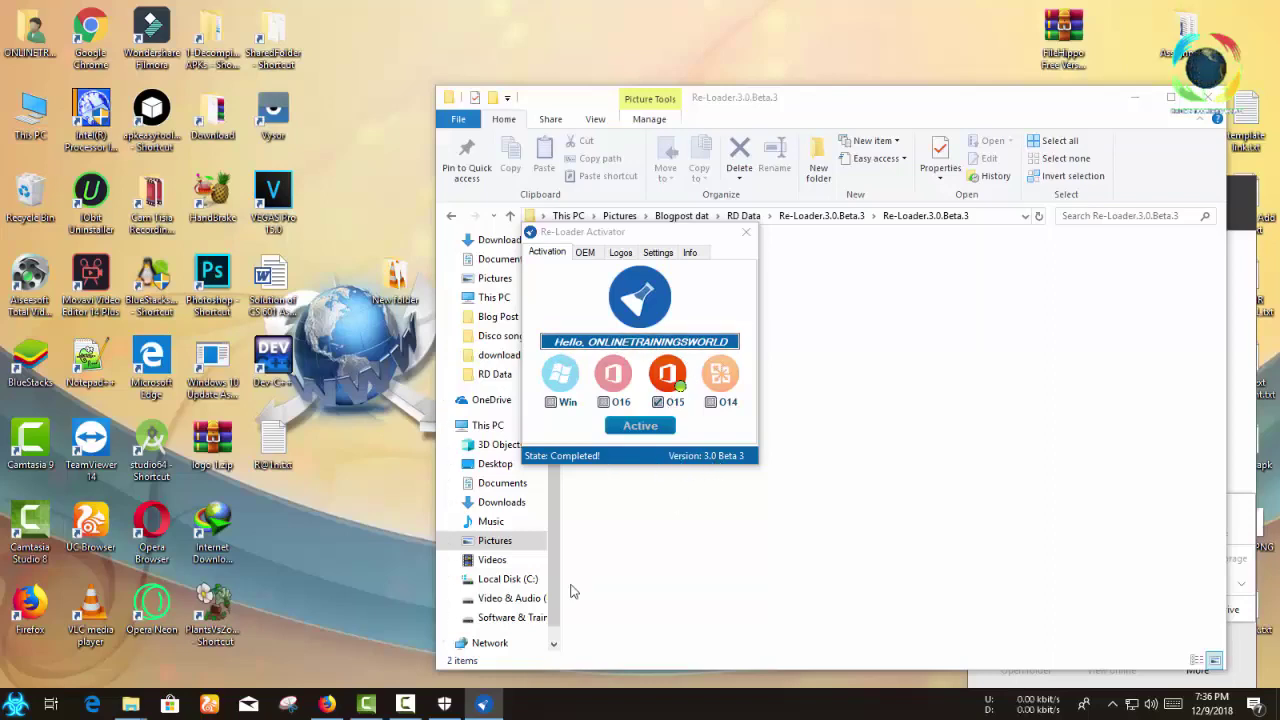
Step: Review the activator's OEM, logo and KMS settings pages, return to the activation page, and close Re-Loader Activator
click(584, 256)
click(620, 254)
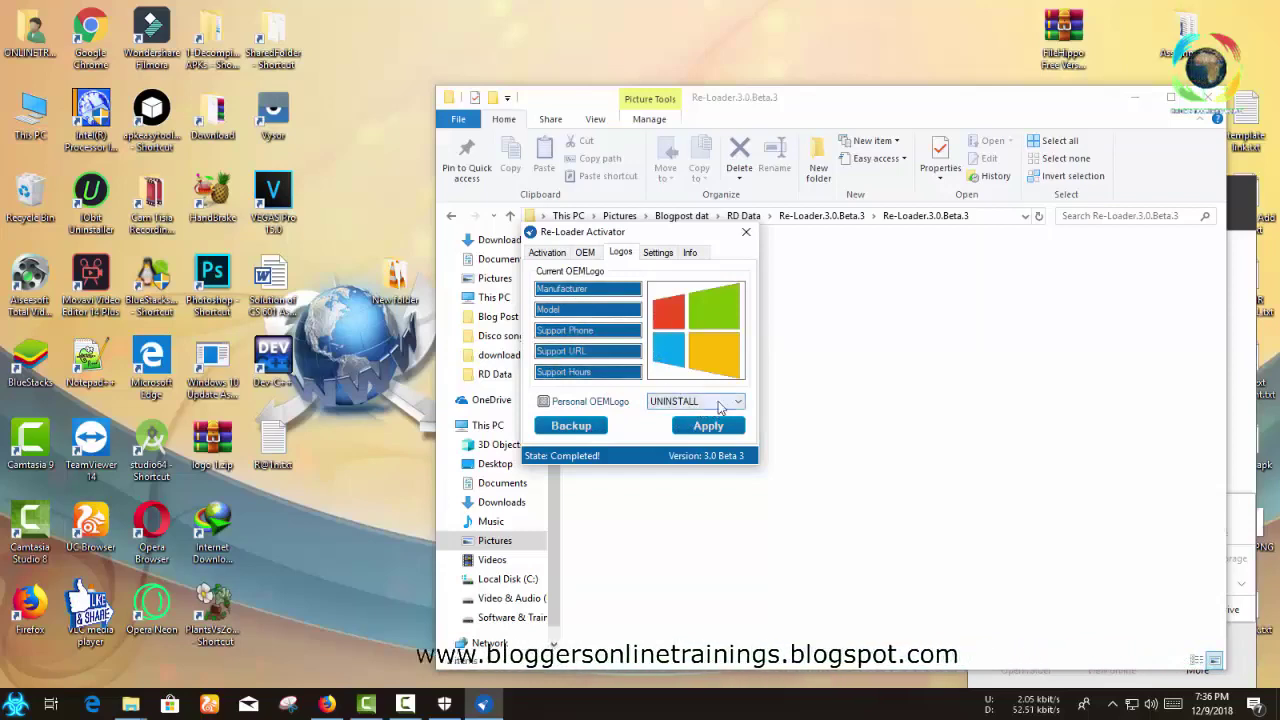
click(657, 252)
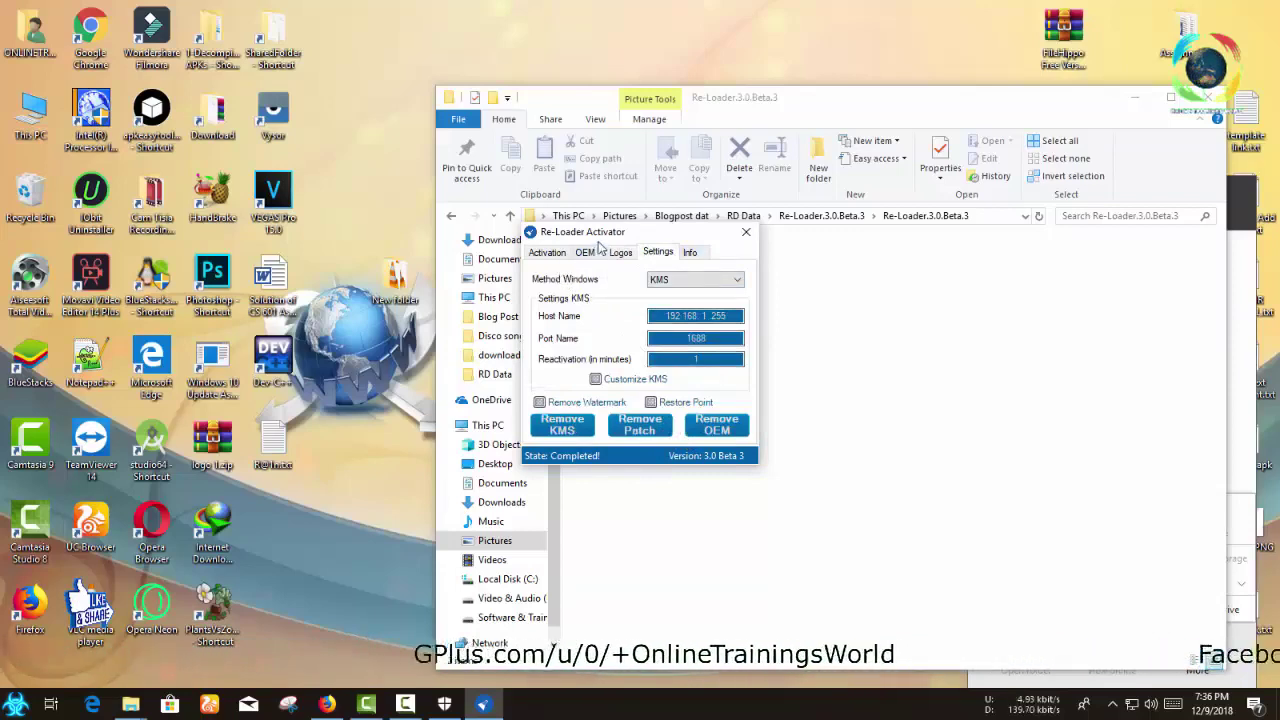
click(547, 252)
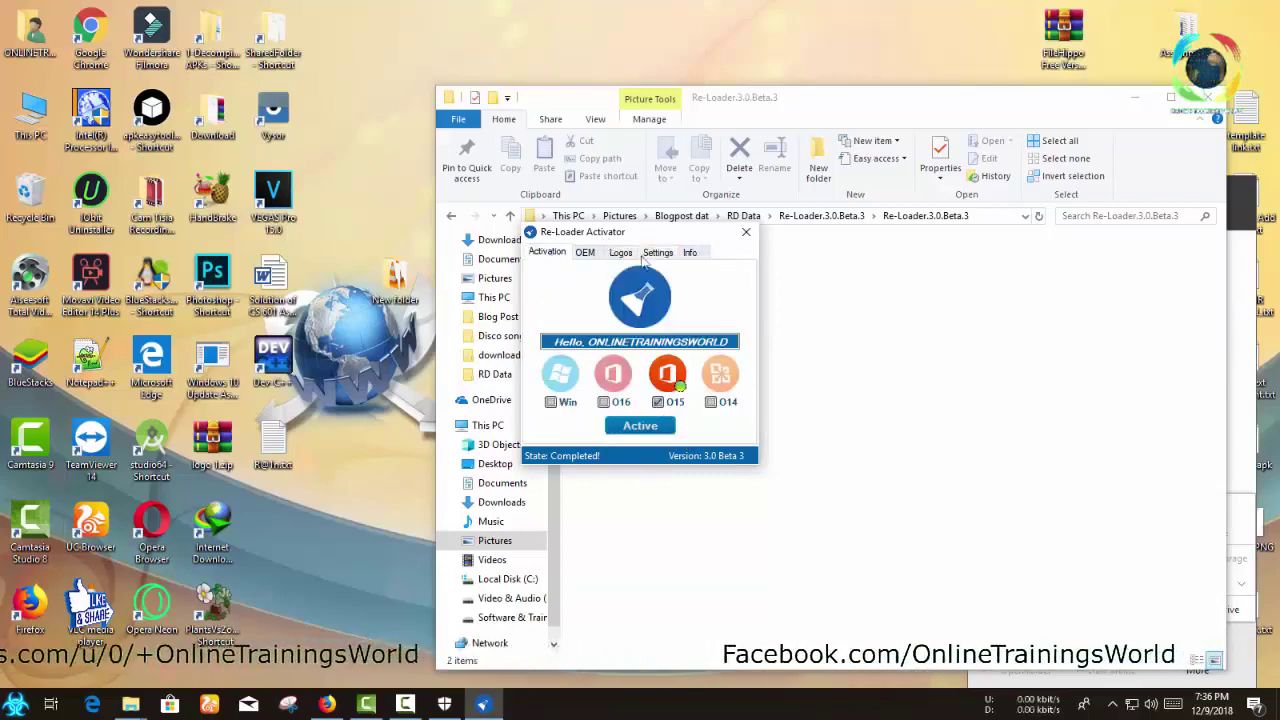
click(748, 233)
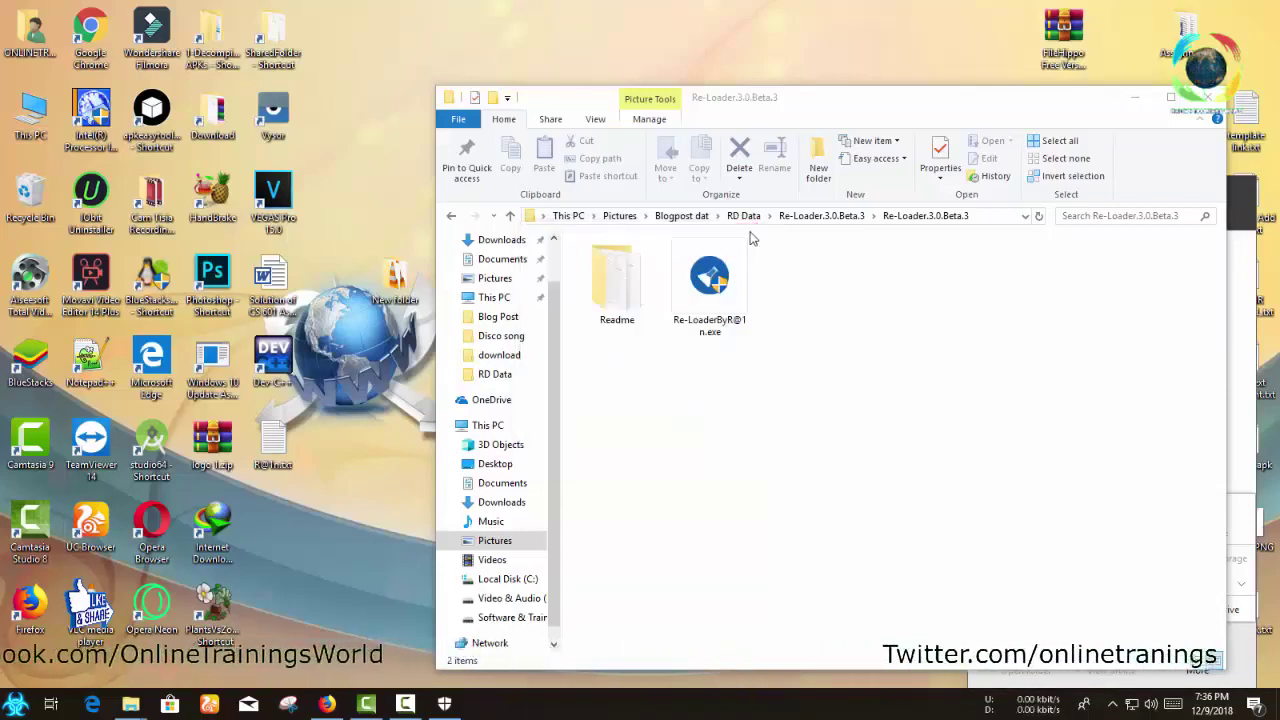